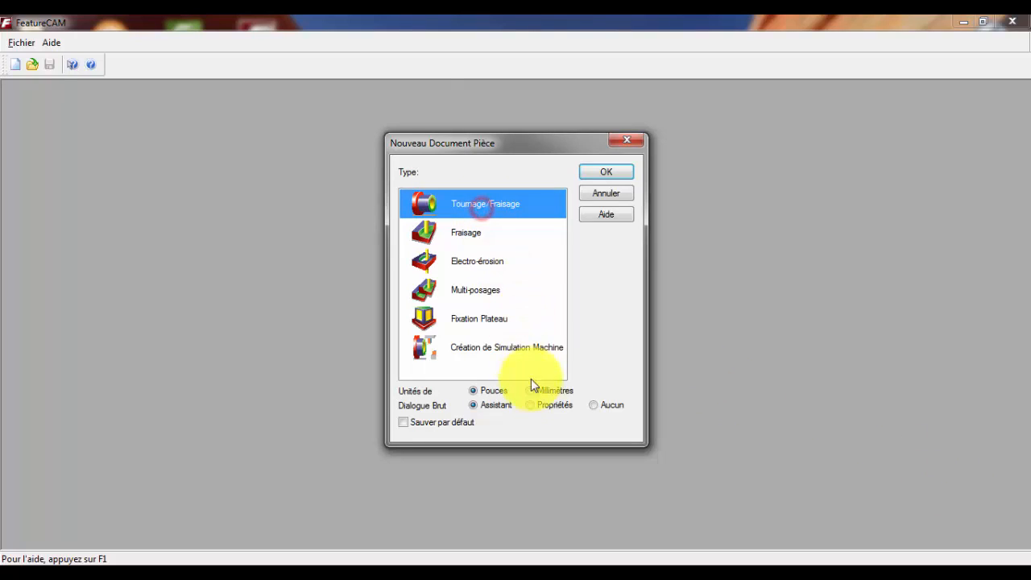
Create a new Tournage/Fraisage part document in millimetres, using the stock assistant
{"action": "left_click", "coordinate": [530, 391]}
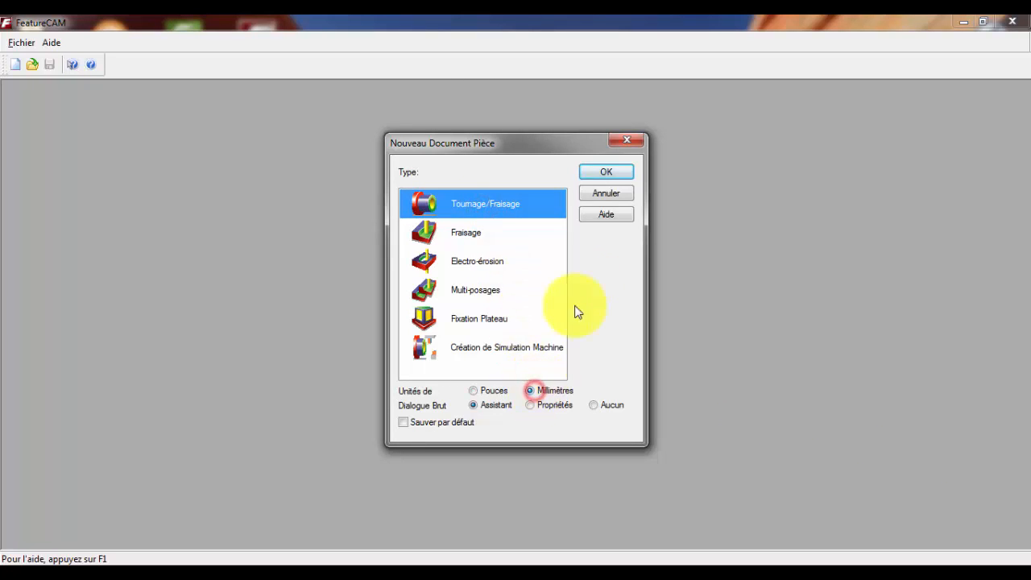
{"action": "left_click", "coordinate": [601, 173]}
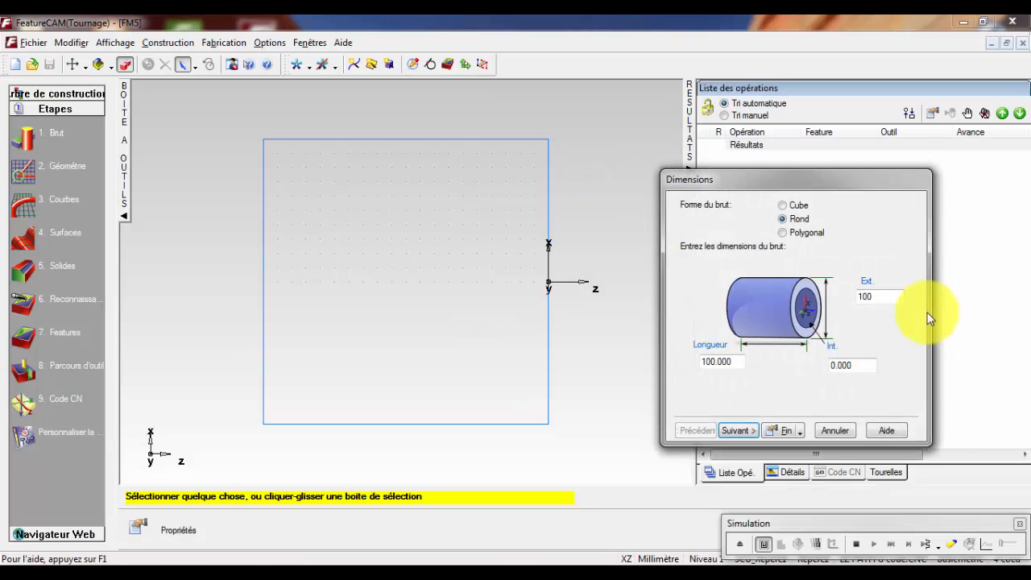
Define a round aluminium stock with an 80 mm outer diameter and a length of 88 mm
{"action": "double_click", "coordinate": [888, 295]}
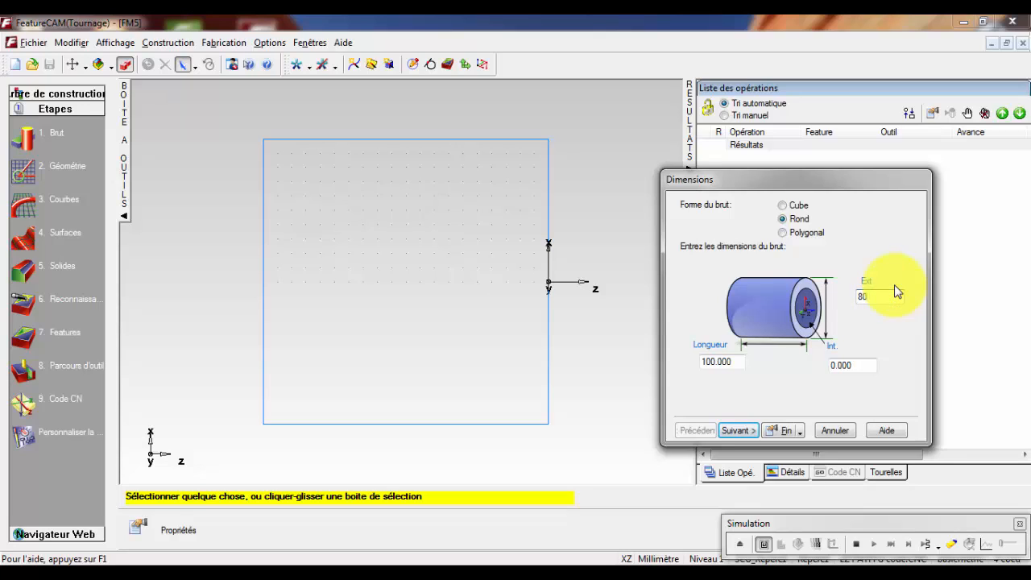
{"action": "key", "text": "Tab"}
{"action": "type", "text": "88"}
{"action": "left_click", "coordinate": [736, 429]}
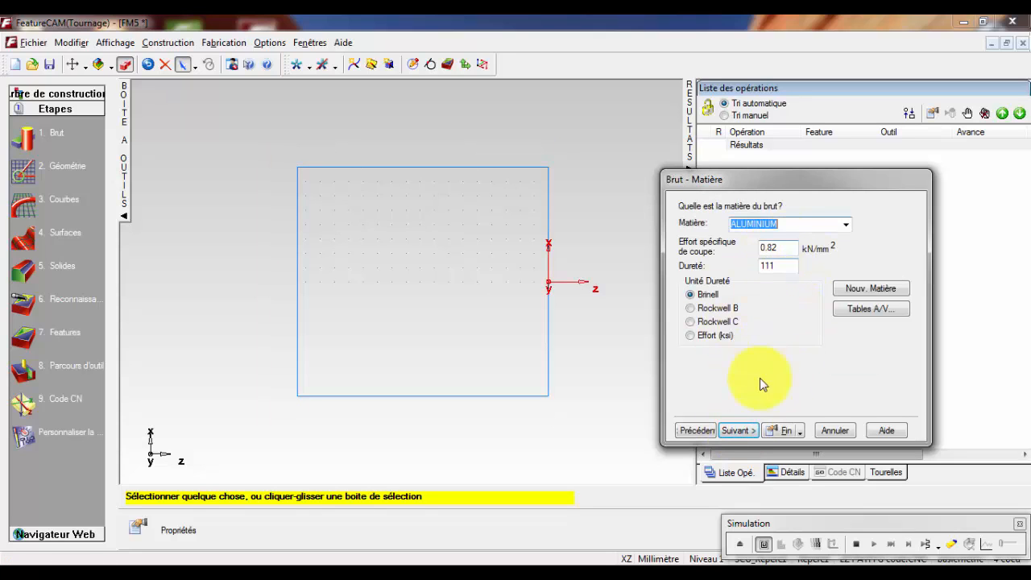
{"action": "left_click", "coordinate": [745, 432]}
{"action": "left_click", "coordinate": [785, 427]}
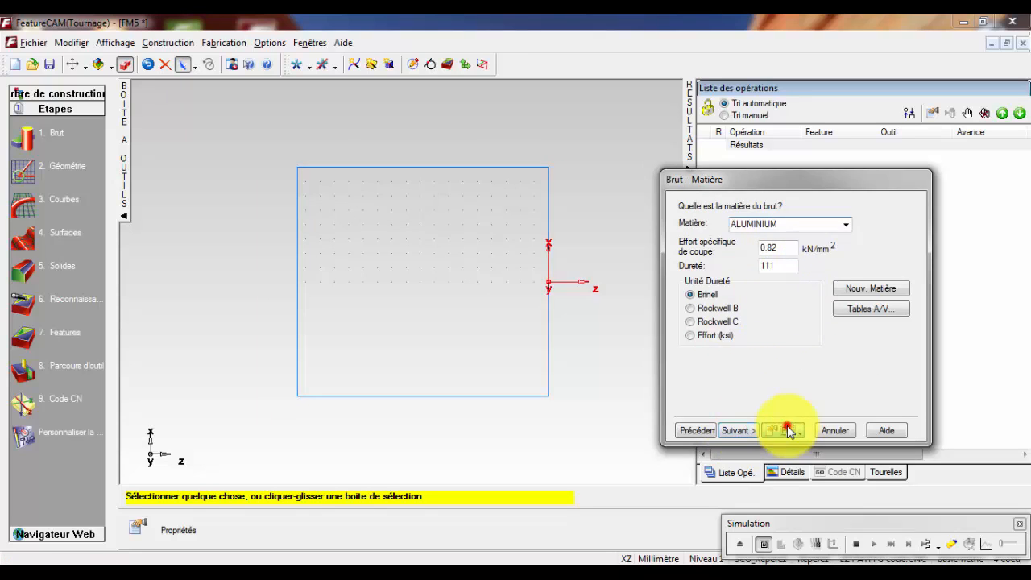
Set the stock's Z position to 86 in its properties and apply it
{"action": "left_click_drag", "start_coordinate": [794, 171], "coordinate": [917, 167]}
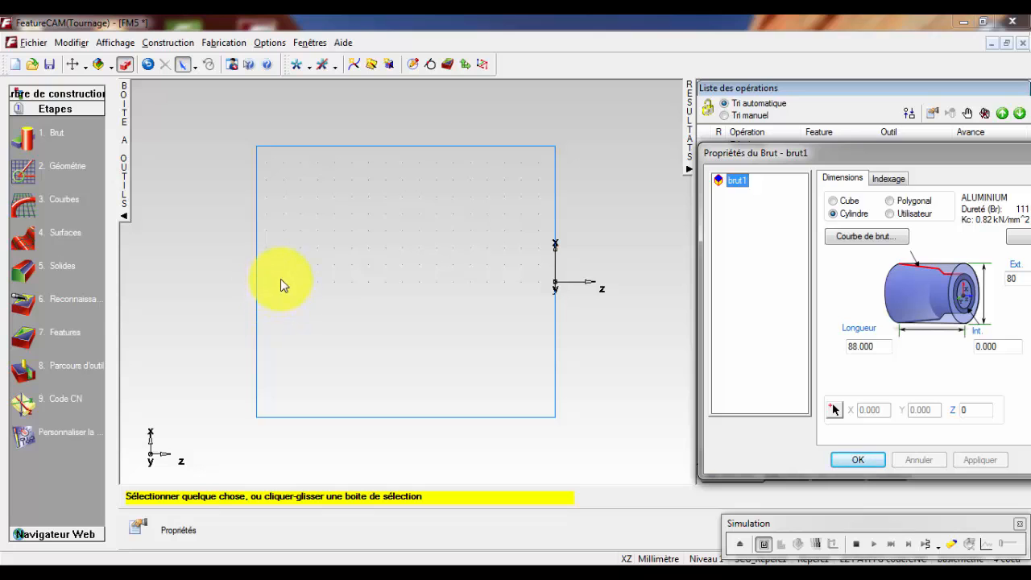
{"action": "left_click_drag", "start_coordinate": [924, 152], "coordinate": [633, 151]}
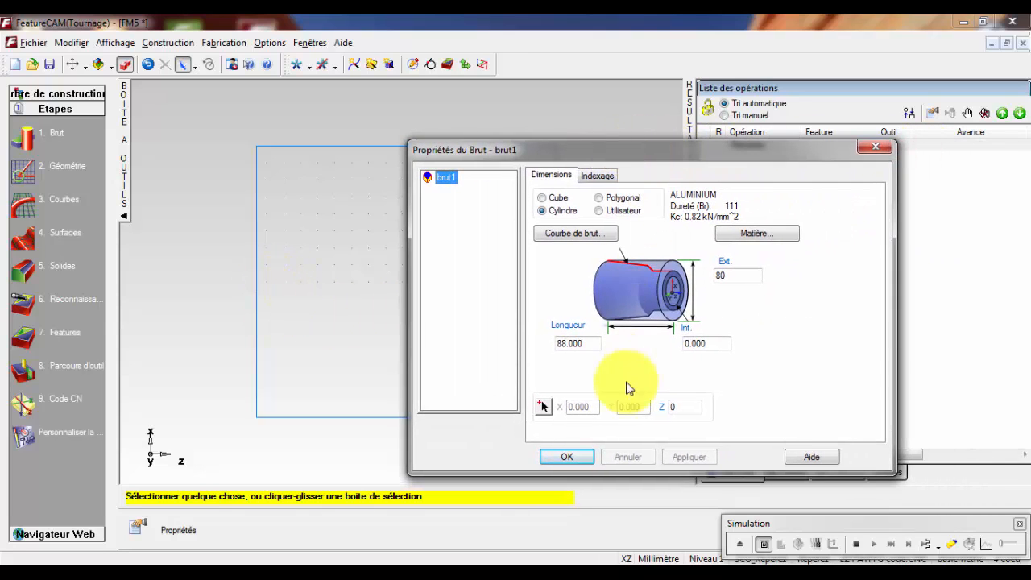
{"action": "left_click", "coordinate": [686, 407]}
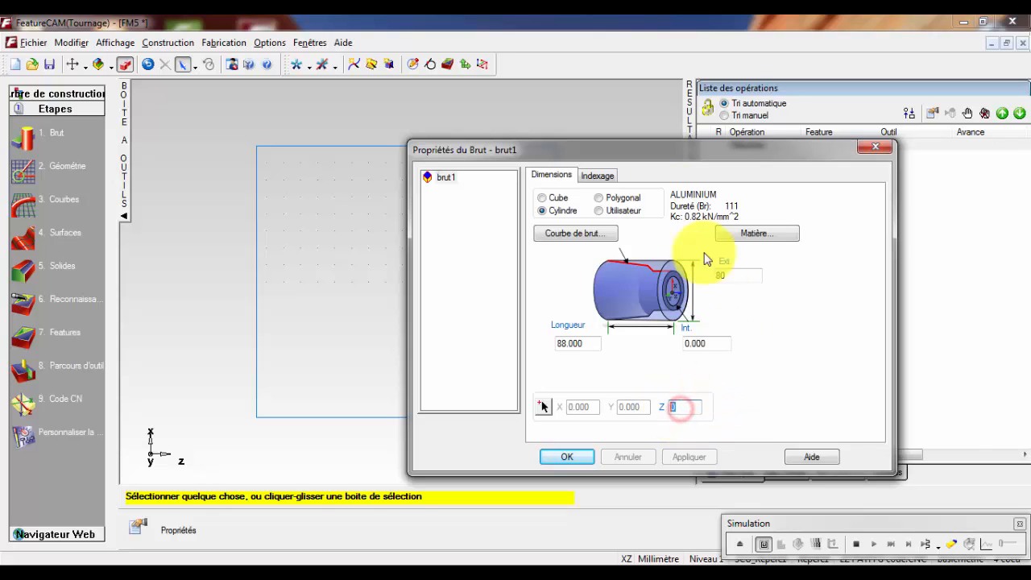
{"action": "left_click_drag", "start_coordinate": [648, 155], "coordinate": [813, 166]}
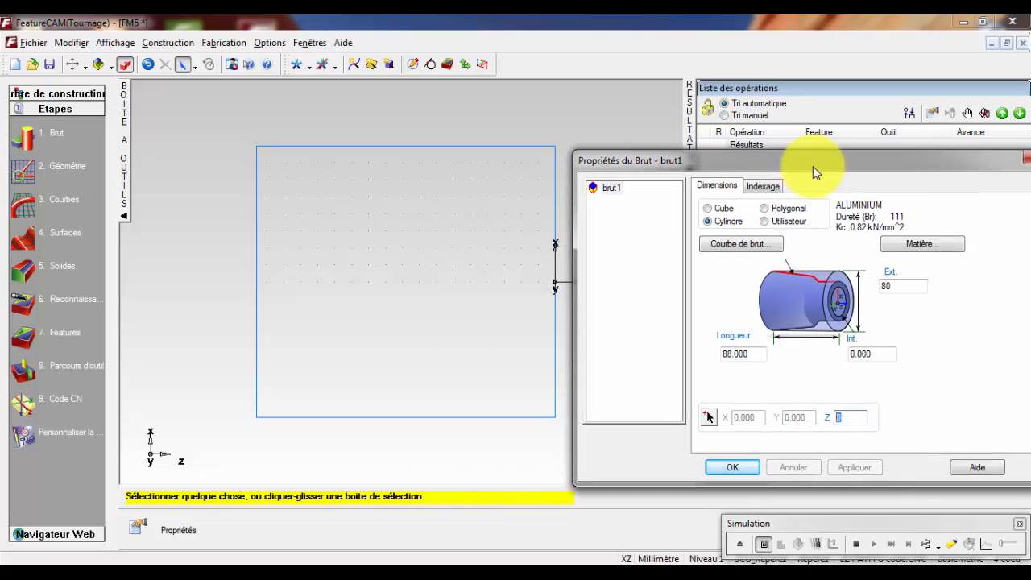
{"action": "type", "text": "86"}
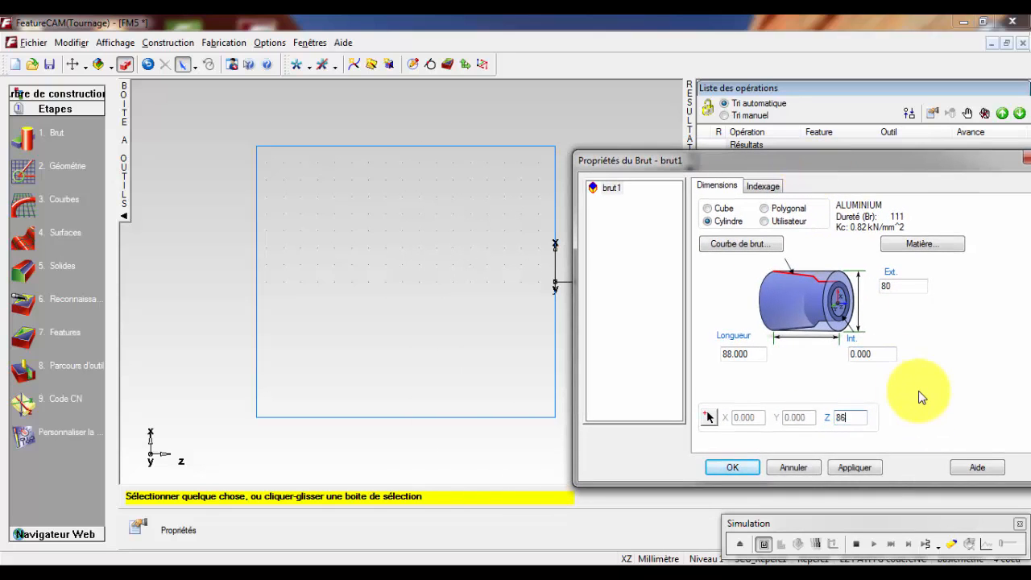
{"action": "left_click", "coordinate": [844, 465]}
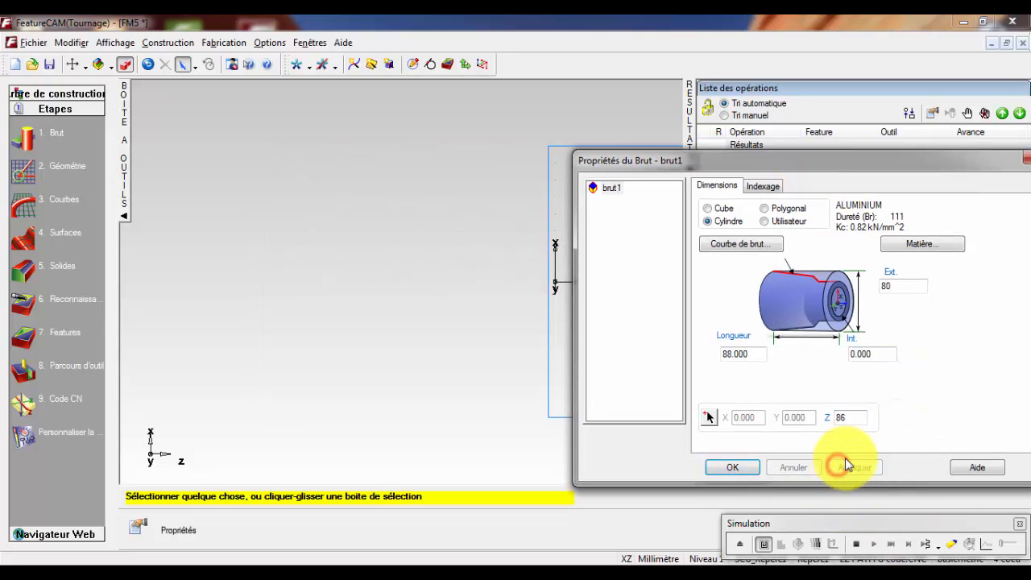
{"action": "left_click", "coordinate": [732, 467]}
{"action": "left_click", "coordinate": [424, 65]}
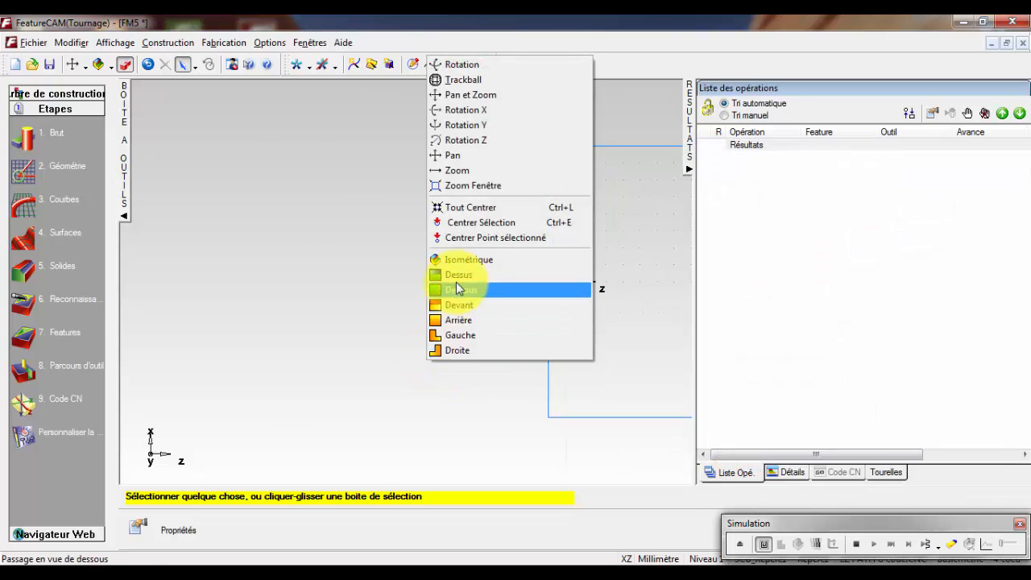
{"action": "key", "text": "Up"}
{"action": "key", "text": "Return"}
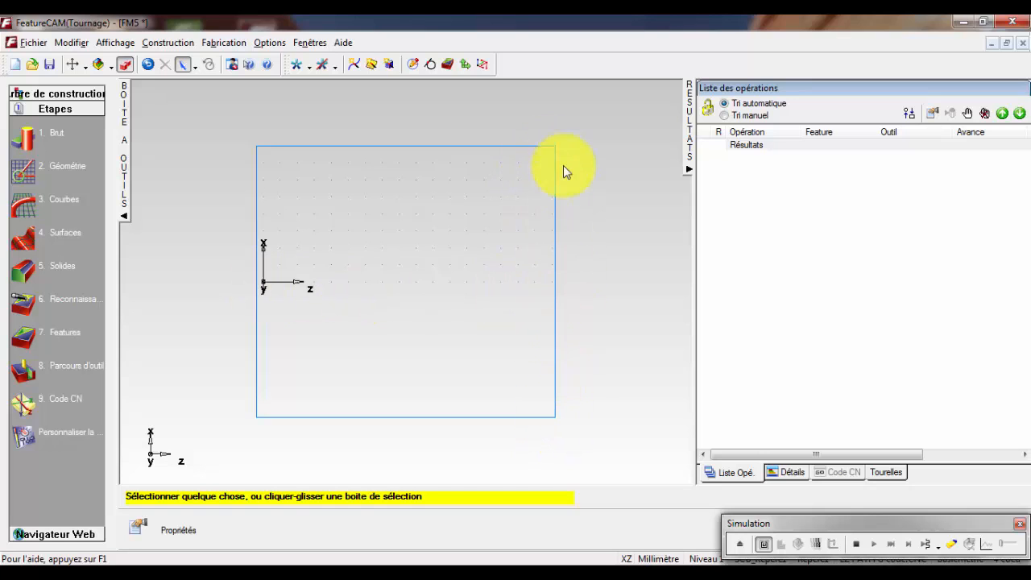
Set up a Dressage turning feature with diameter 80, thickness 2 and inner diameter 0, and preview it in isometric and top views
{"action": "left_click", "coordinate": [27, 343]}
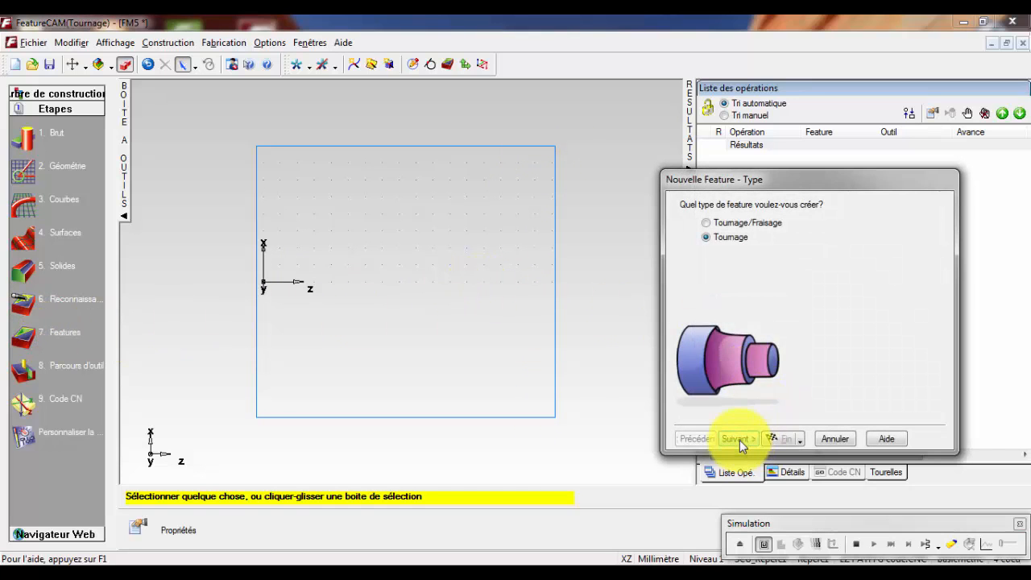
{"action": "left_click", "coordinate": [740, 439]}
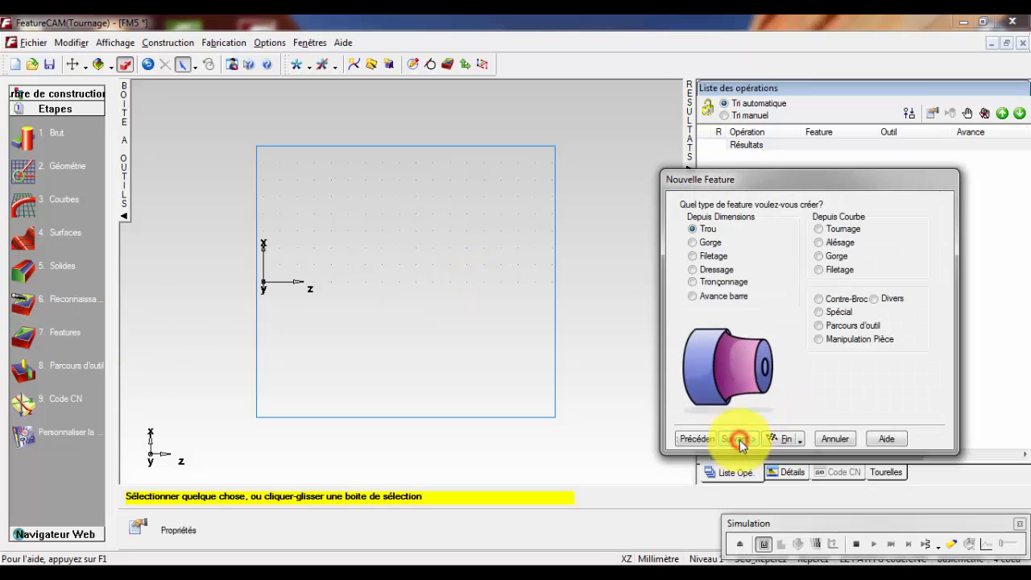
{"action": "left_click", "coordinate": [704, 270]}
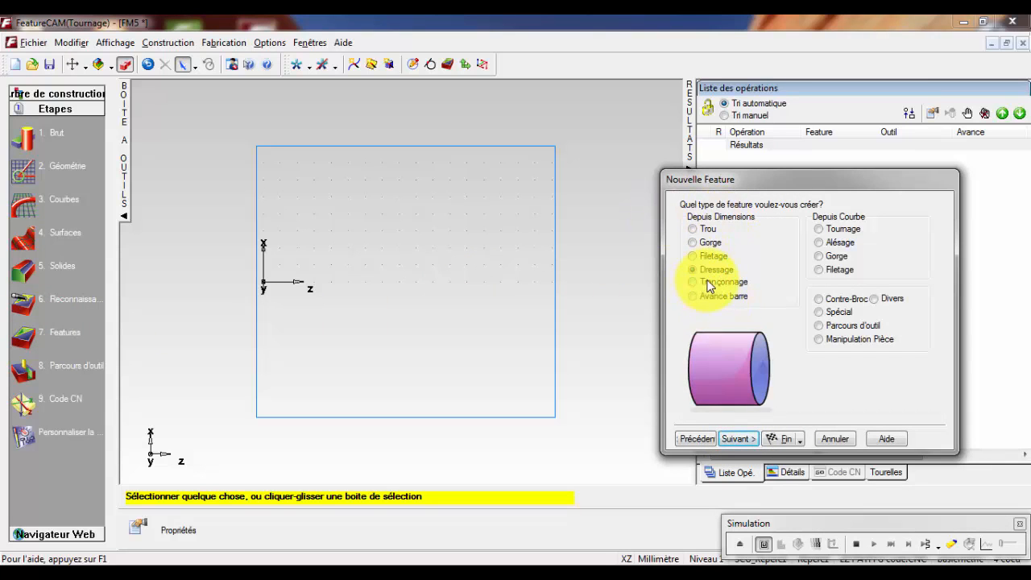
{"action": "left_click", "coordinate": [746, 438]}
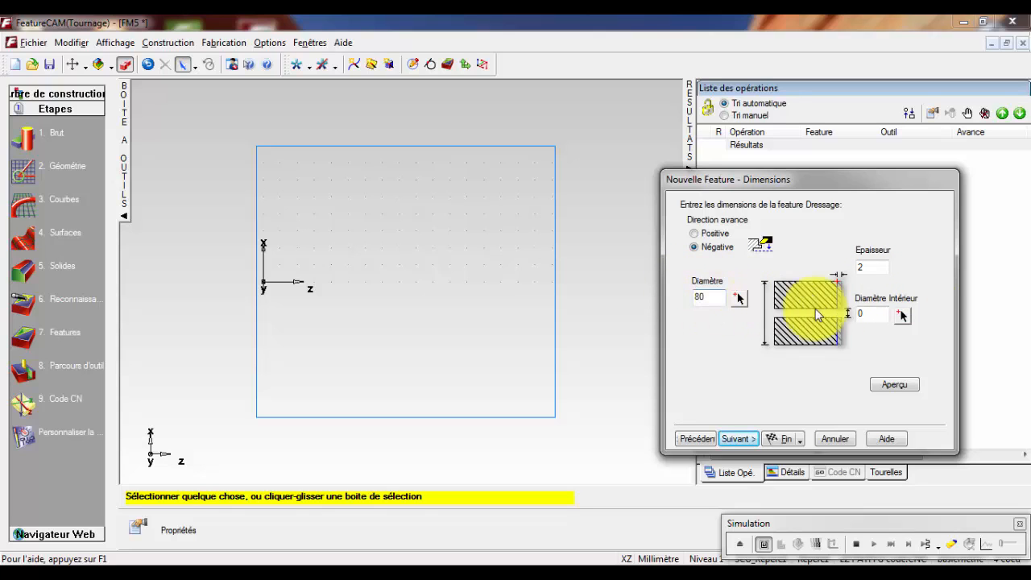
{"action": "left_click", "coordinate": [892, 386]}
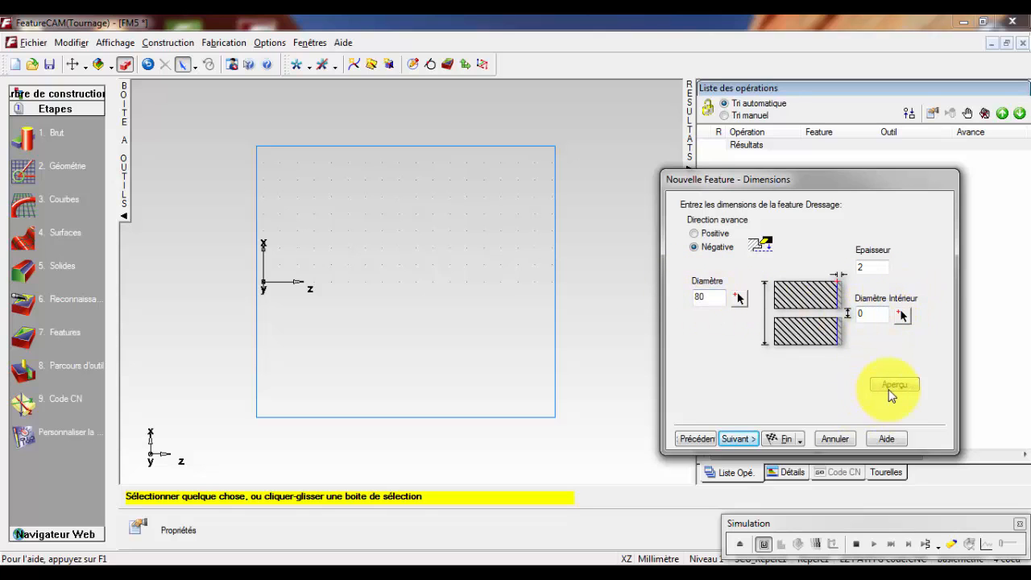
{"action": "right_click", "coordinate": [525, 346]}
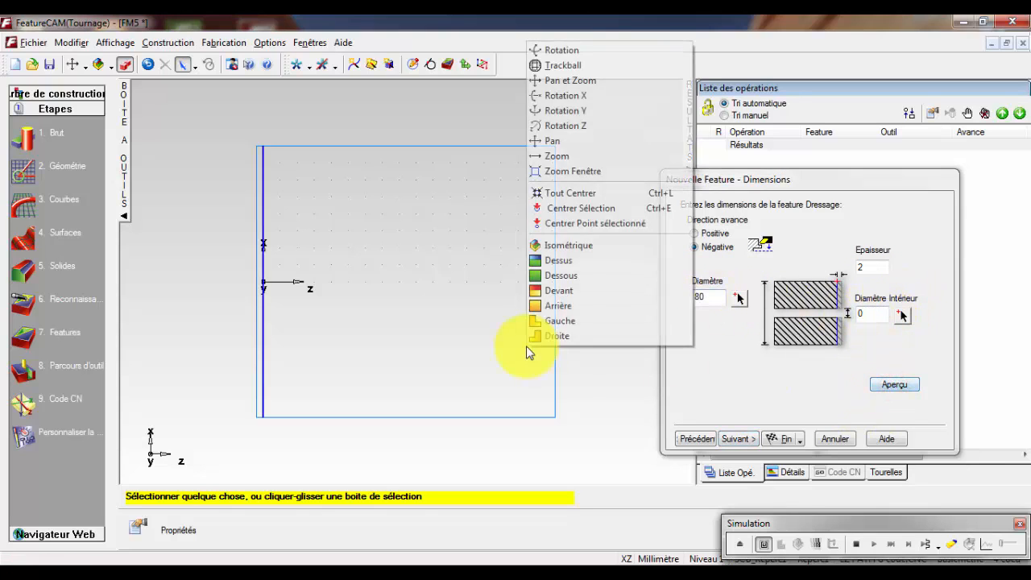
{"action": "left_click", "coordinate": [576, 246]}
{"action": "right_click", "coordinate": [563, 293]}
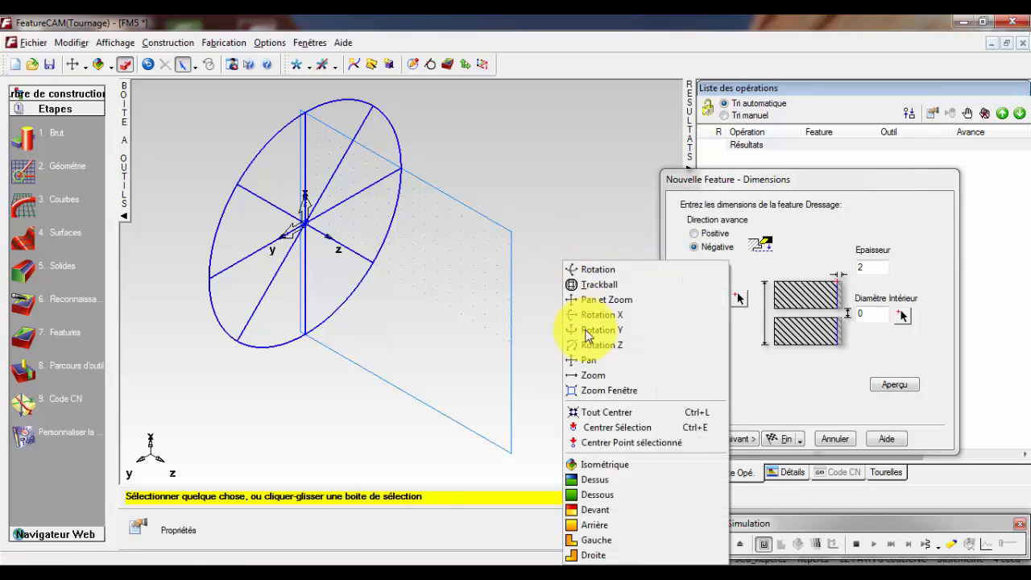
{"action": "left_click", "coordinate": [612, 480]}
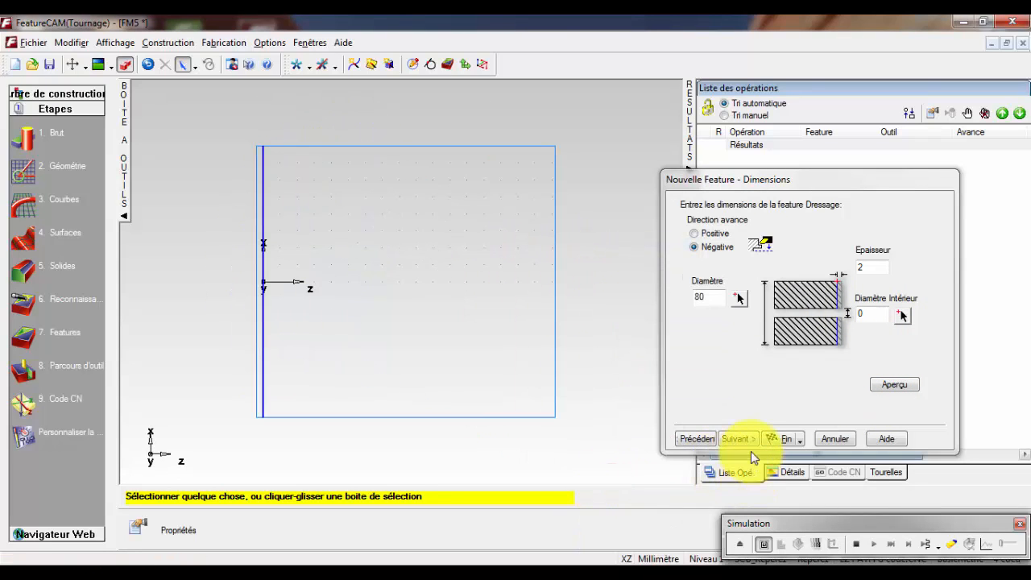
Place the facing feature at Z 84 and create it with only a finishing pass
{"action": "left_click", "coordinate": [741, 438]}
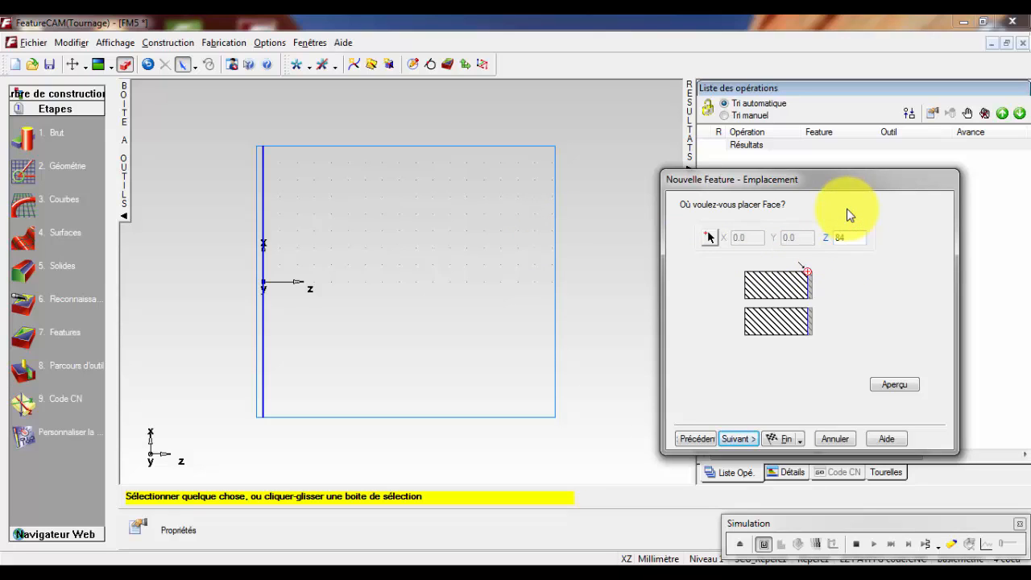
{"action": "left_click", "coordinate": [894, 384]}
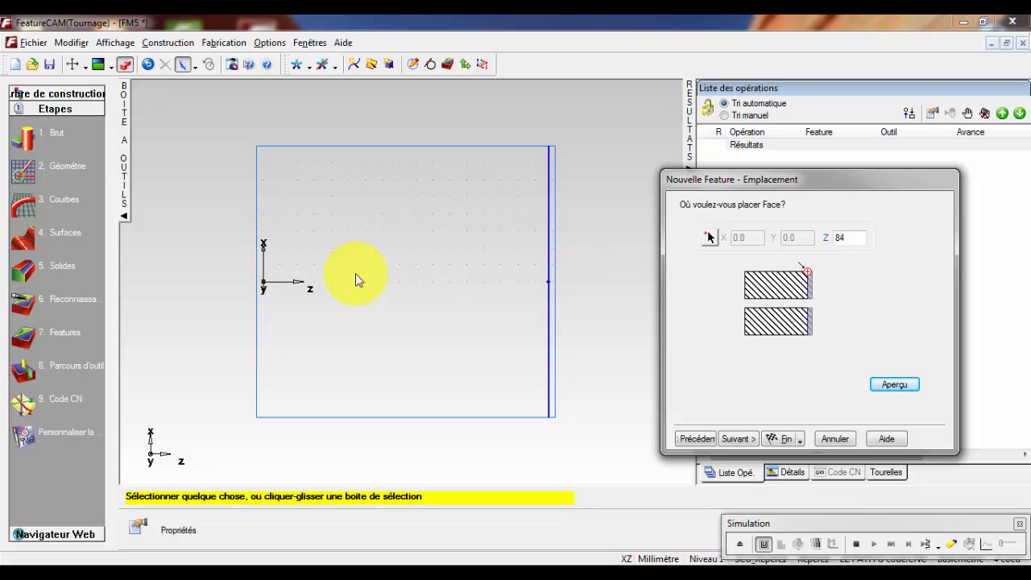
{"action": "left_click", "coordinate": [744, 438]}
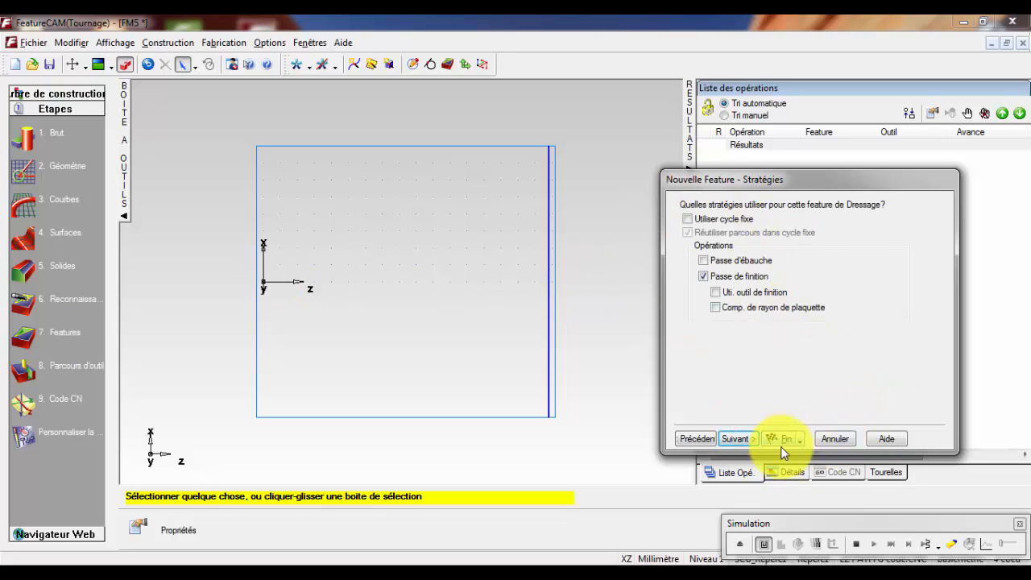
{"action": "left_click", "coordinate": [778, 442]}
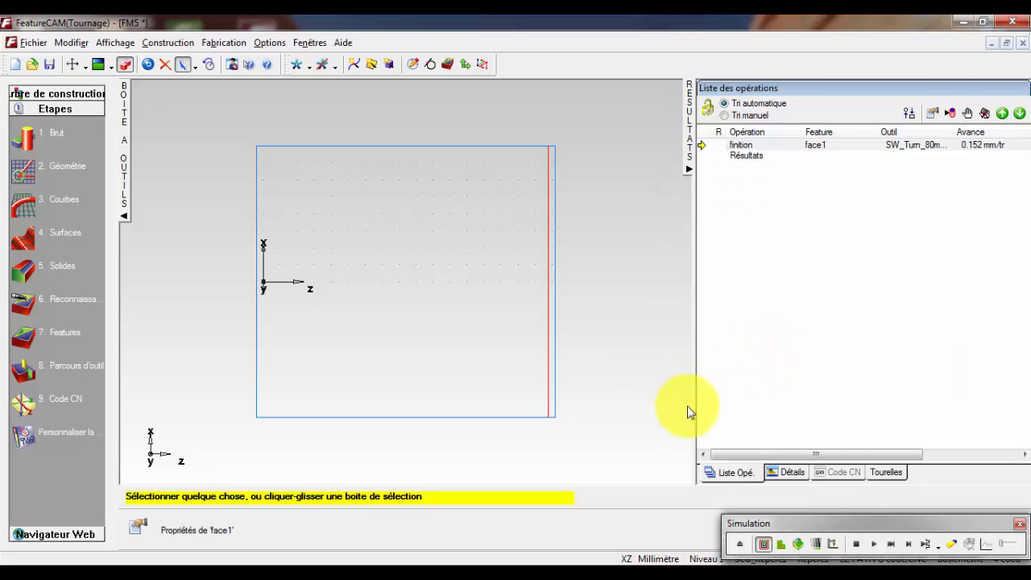
Run the 3D simulation of the facing operation, check it in isometric view, and stop it from the top view
{"action": "left_click", "coordinate": [798, 545]}
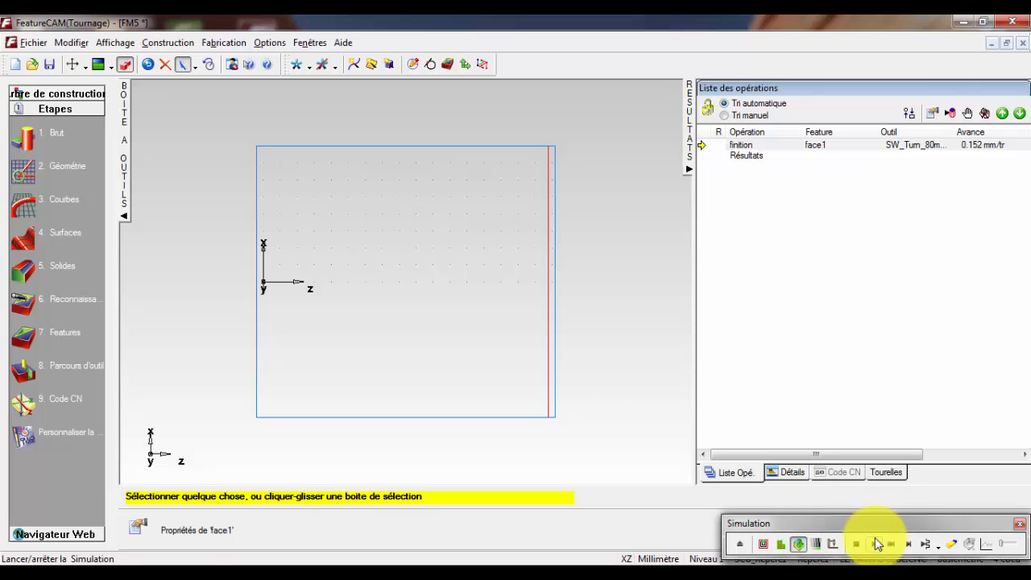
{"action": "left_click", "coordinate": [874, 543]}
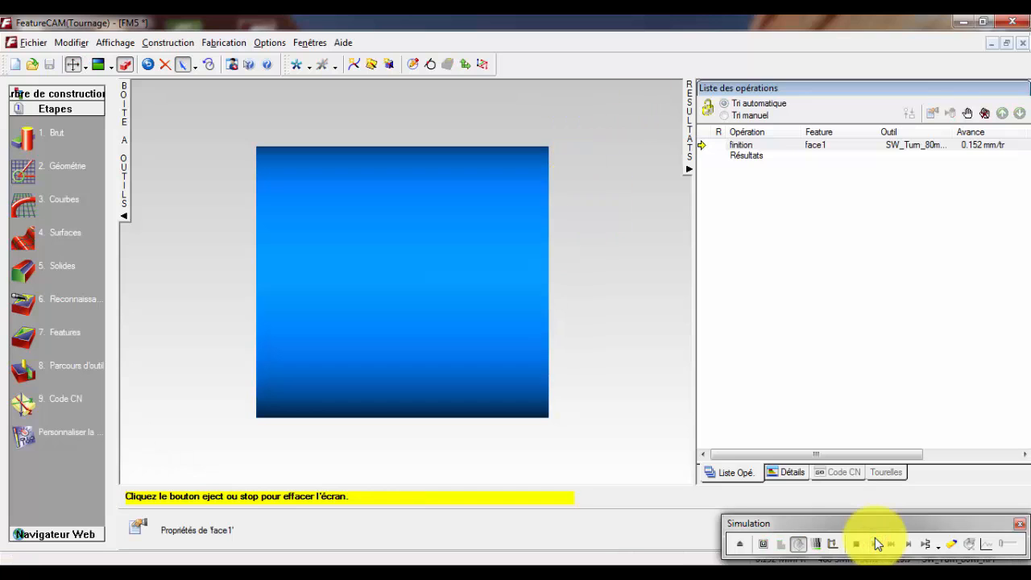
{"action": "right_click", "coordinate": [650, 421]}
{"action": "left_click", "coordinate": [685, 321]}
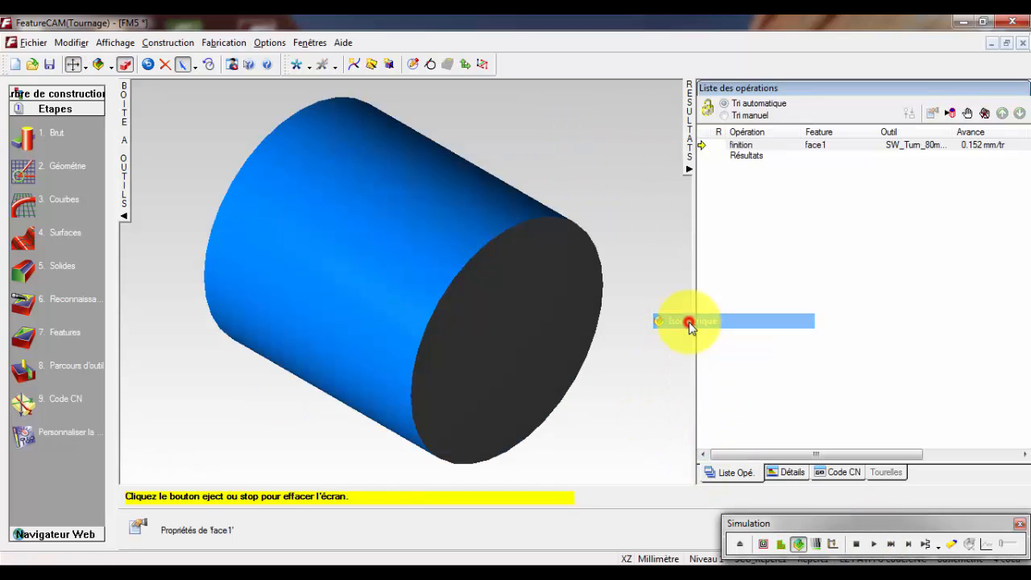
{"action": "left_click", "coordinate": [874, 545]}
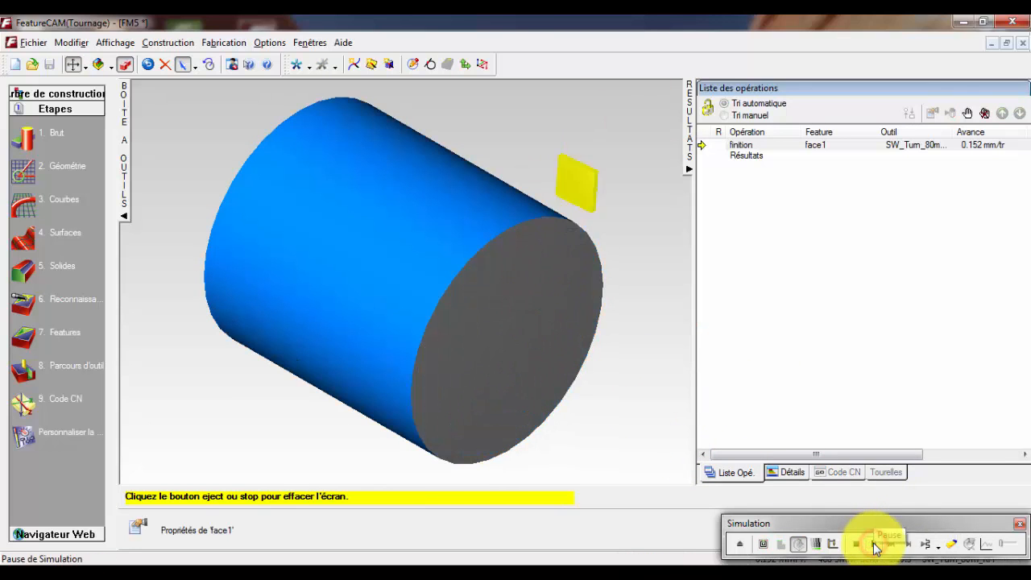
{"action": "right_click", "coordinate": [633, 395]}
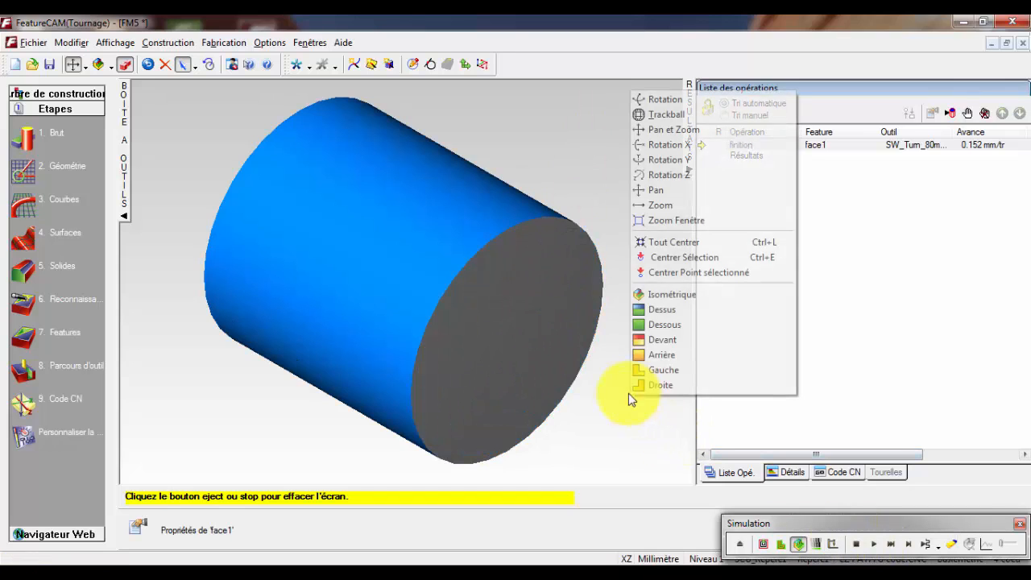
{"action": "left_click", "coordinate": [673, 311]}
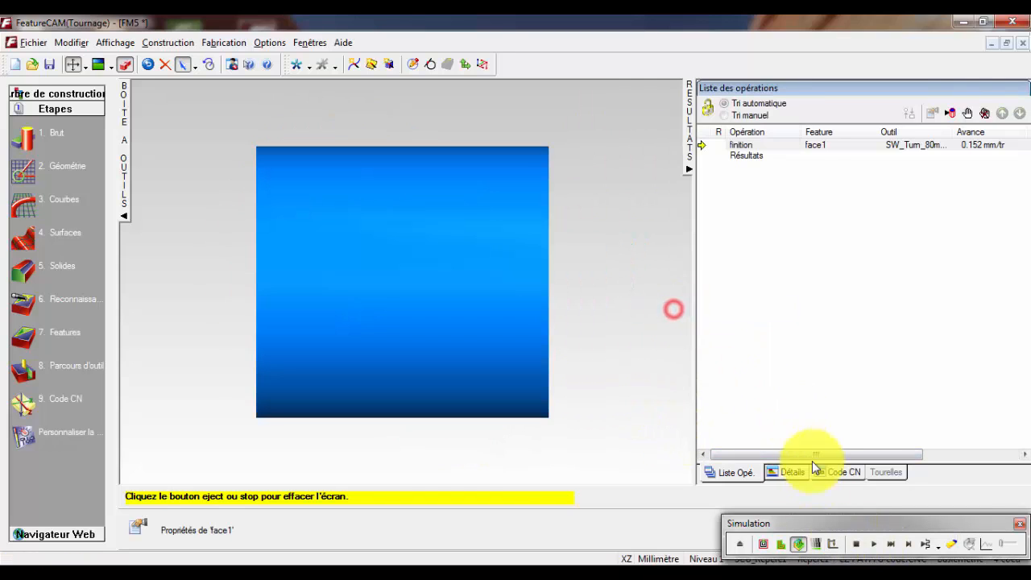
{"action": "left_click", "coordinate": [855, 544]}
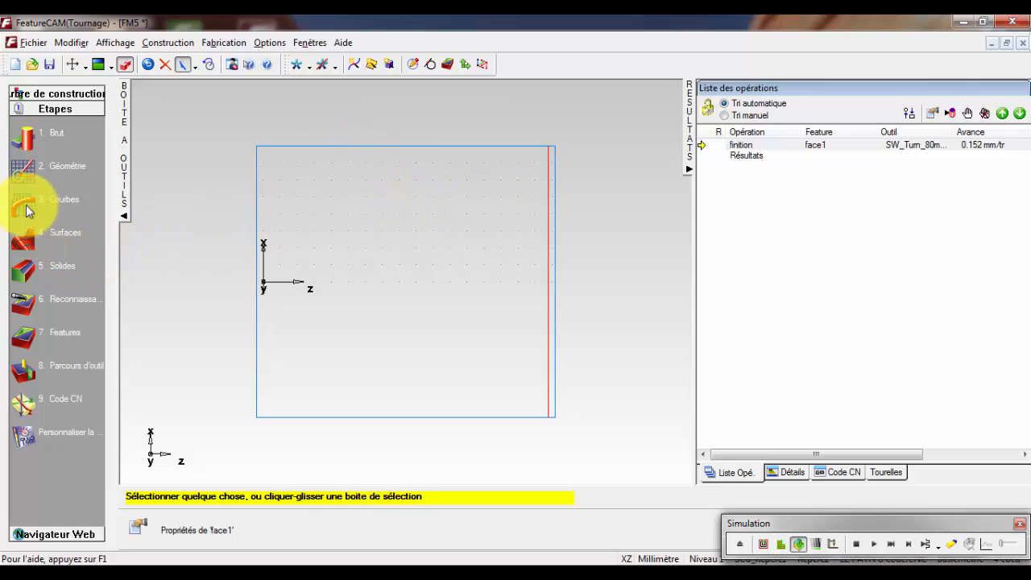
Start a connected line chain with the chamfer segment from diameter 46, Z 84 to diameter 50, Z 82
{"action": "left_click", "coordinate": [23, 167]}
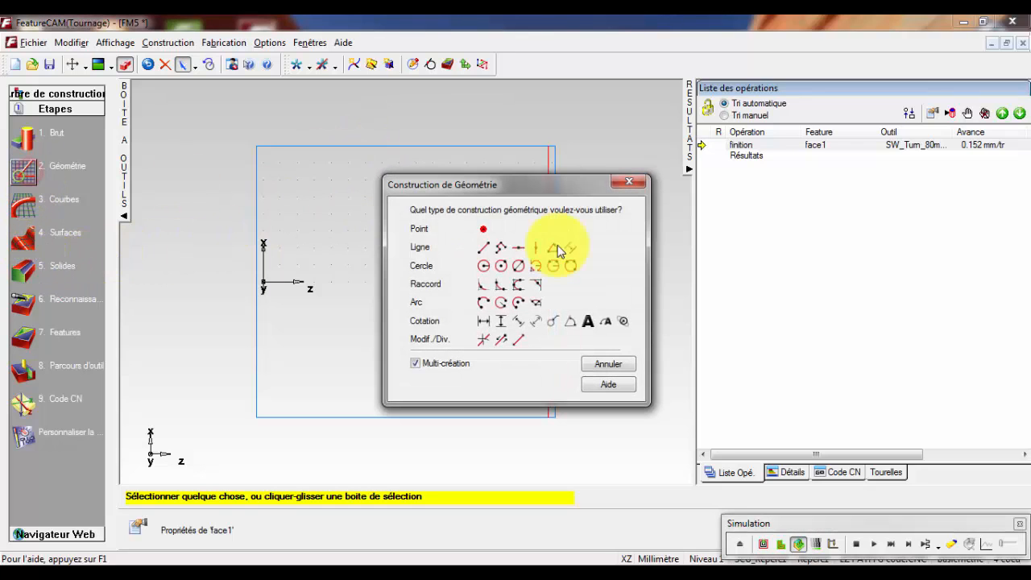
{"action": "left_click", "coordinate": [501, 248]}
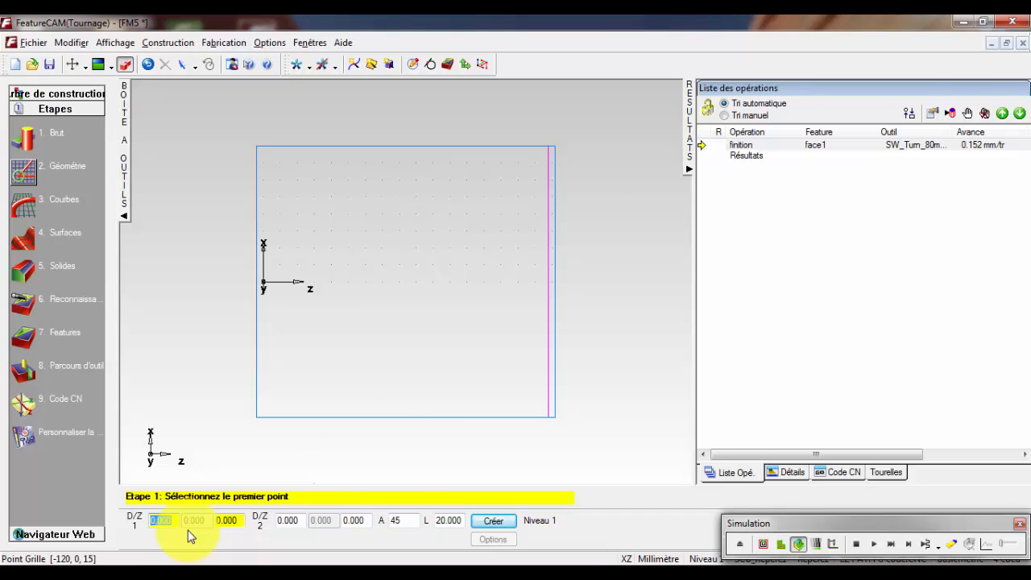
{"action": "type", "text": "46"}
{"action": "key", "text": "Tab"}
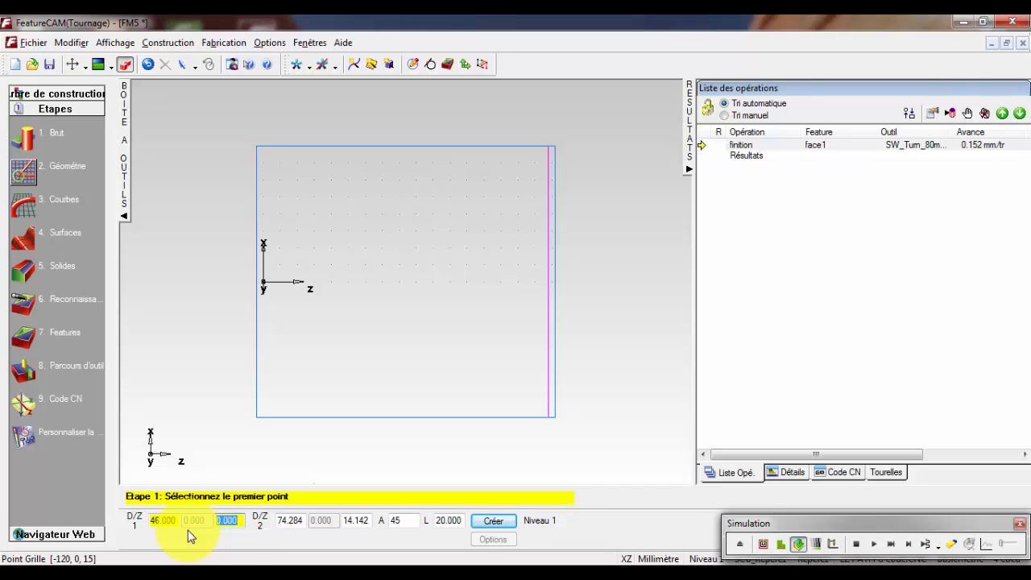
{"action": "type", "text": "84"}
{"action": "key", "text": "Return"}
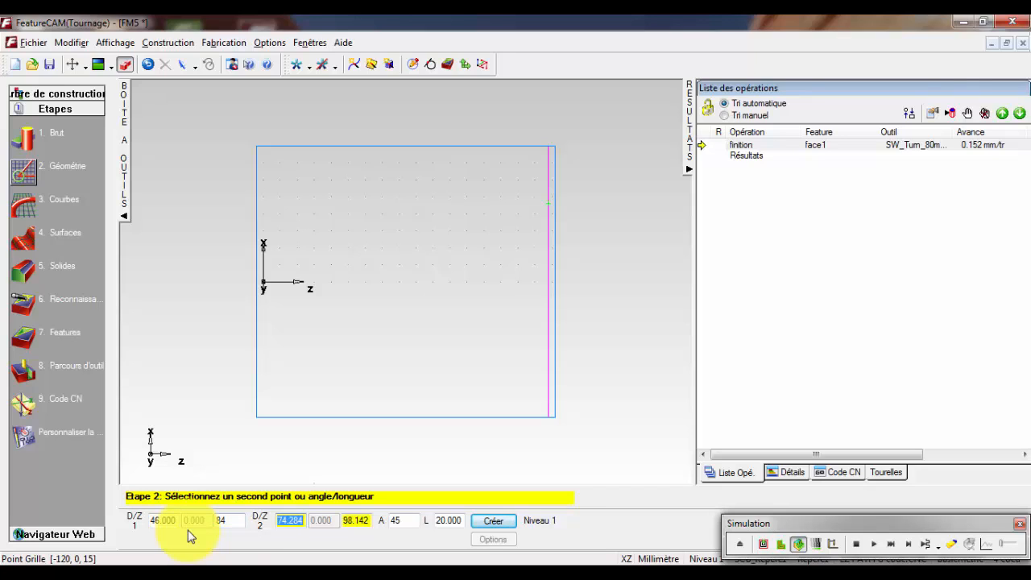
{"action": "type", "text": "50"}
{"action": "key", "text": "Tab"}
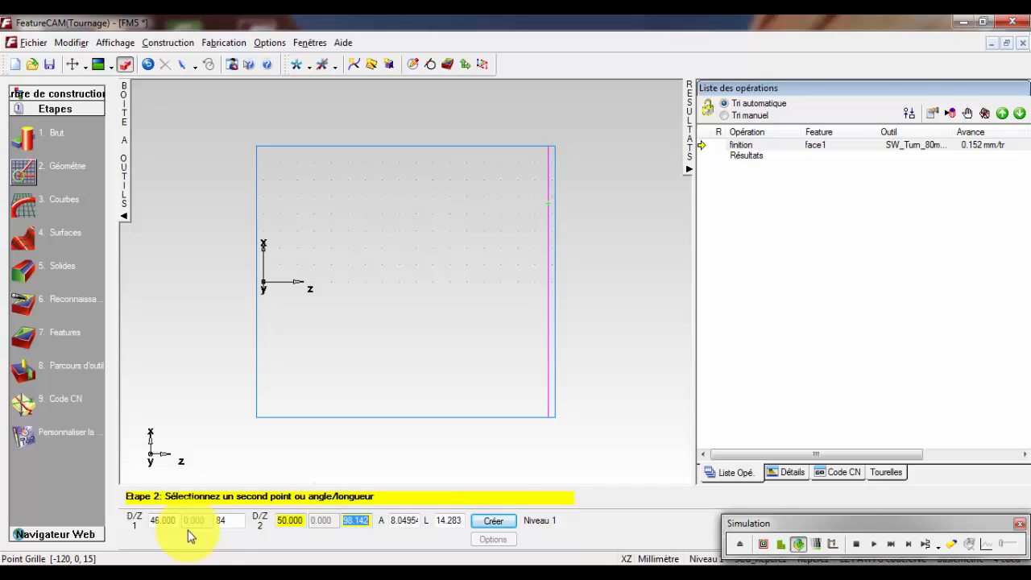
{"action": "type", "text": "82"}
{"action": "key", "text": "Return"}
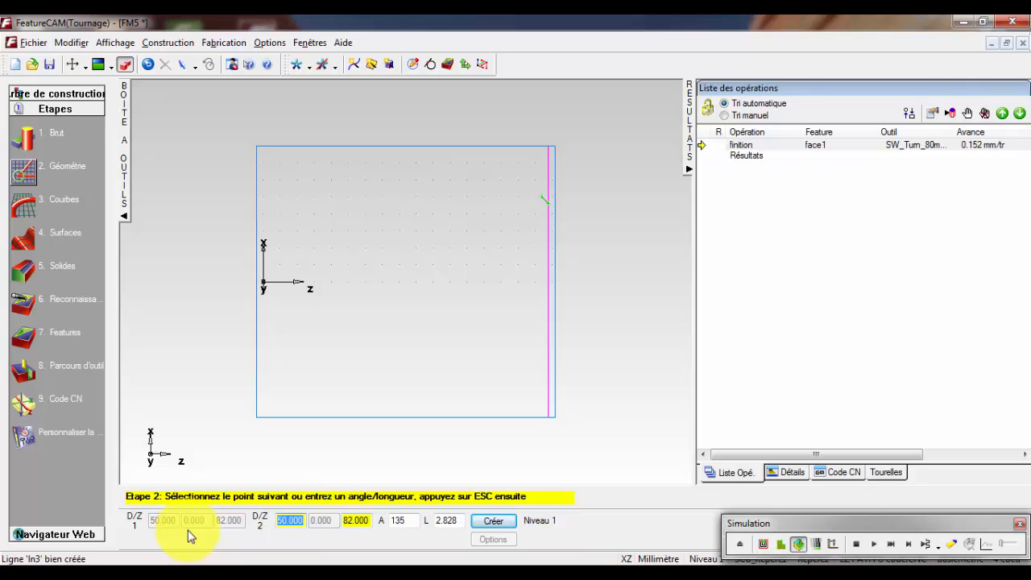
Continue the line chain with a horizontal segment to diameter 50, Z 34, and end the chain
{"action": "type", "text": "50"}
{"action": "key", "text": "Tab"}
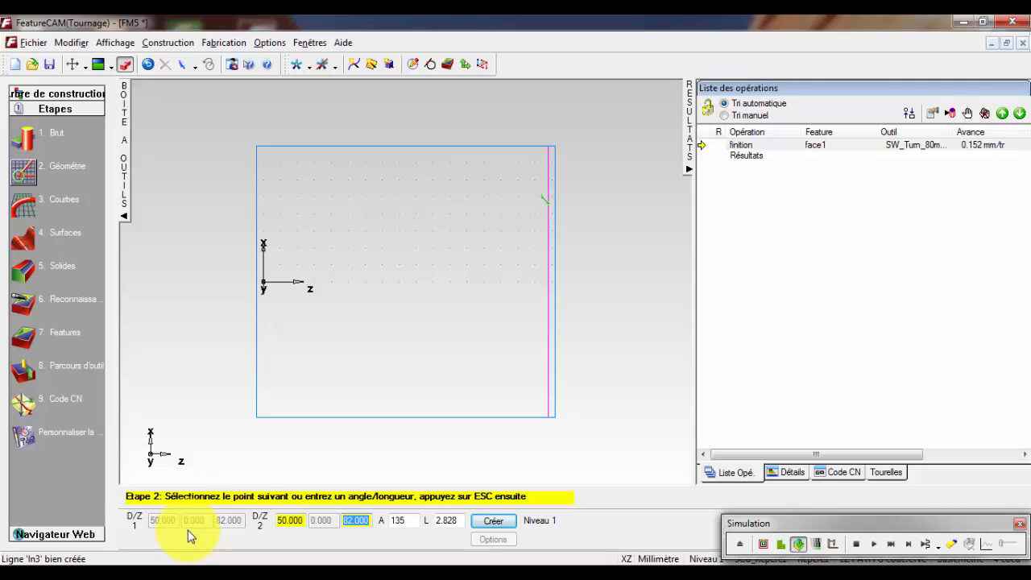
{"action": "type", "text": "34"}
{"action": "key", "text": "Return"}
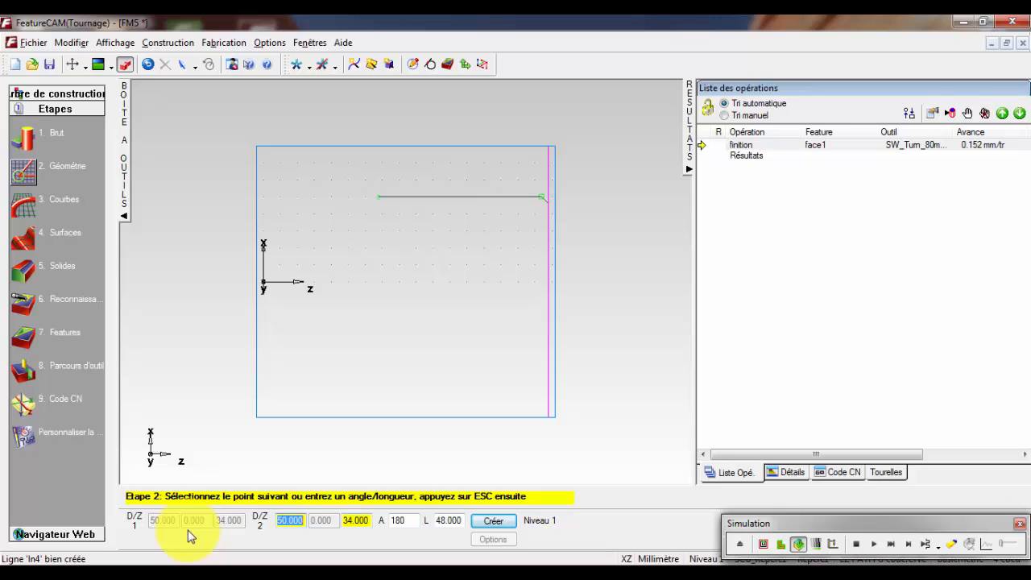
{"action": "key", "text": "Escape"}
{"action": "key", "text": "Escape"}
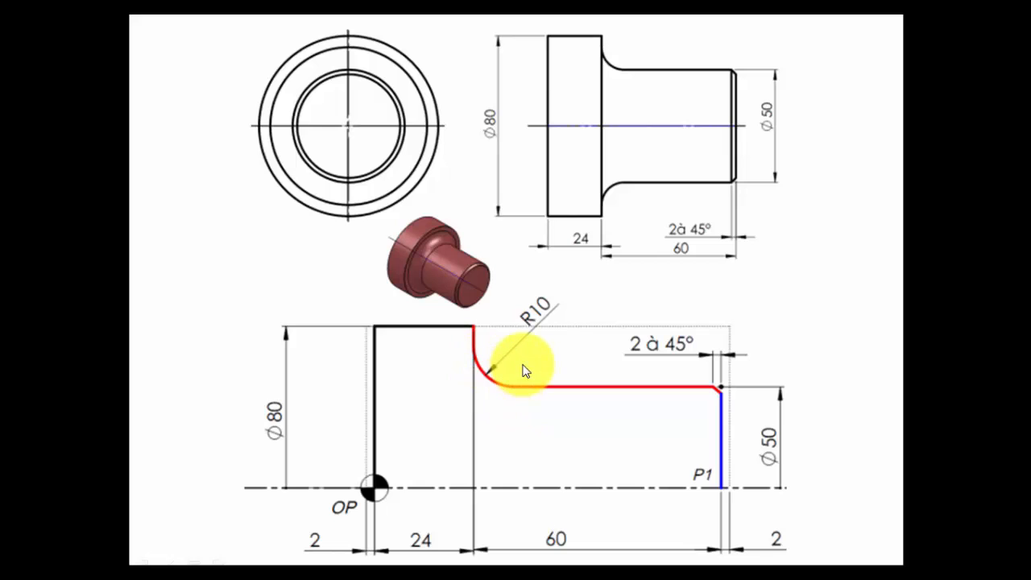
Switch back to FeatureCAM and draw a radius 10 arc by two points from the horizontal line's inner end to X 35, Z 24
{"action": "key", "text": "alt+Tab"}
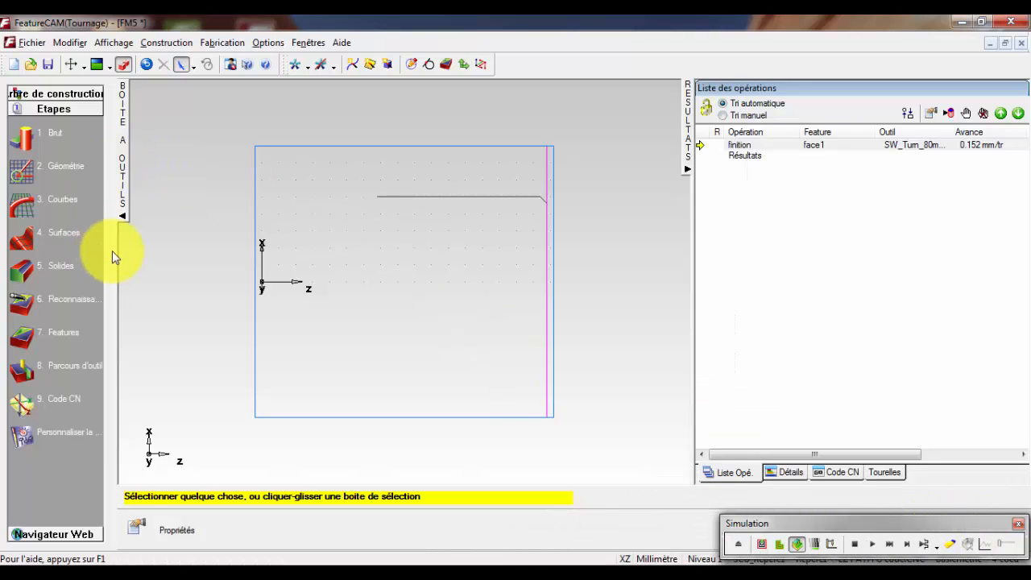
{"action": "left_click", "coordinate": [35, 176]}
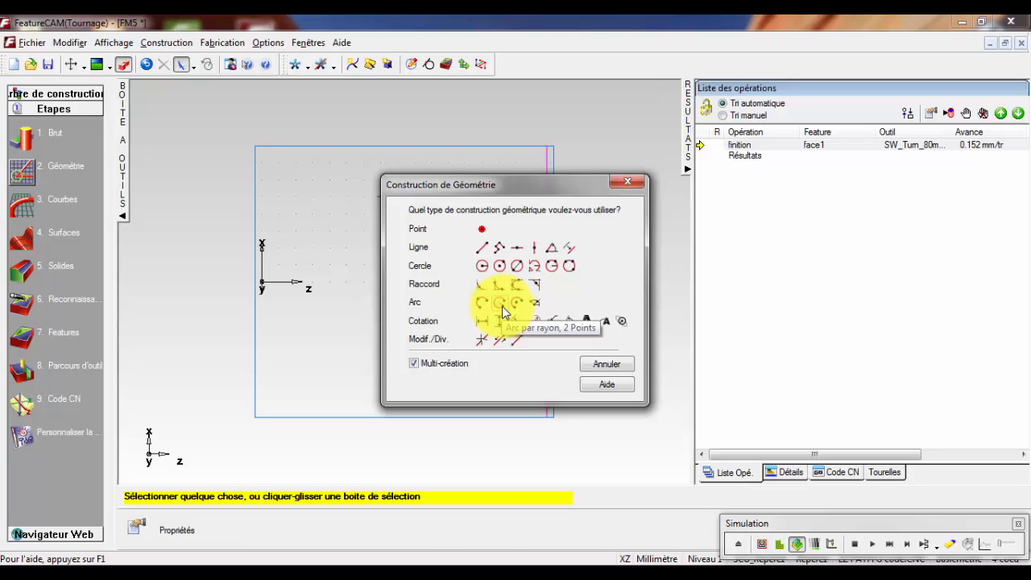
{"action": "left_click", "coordinate": [501, 305]}
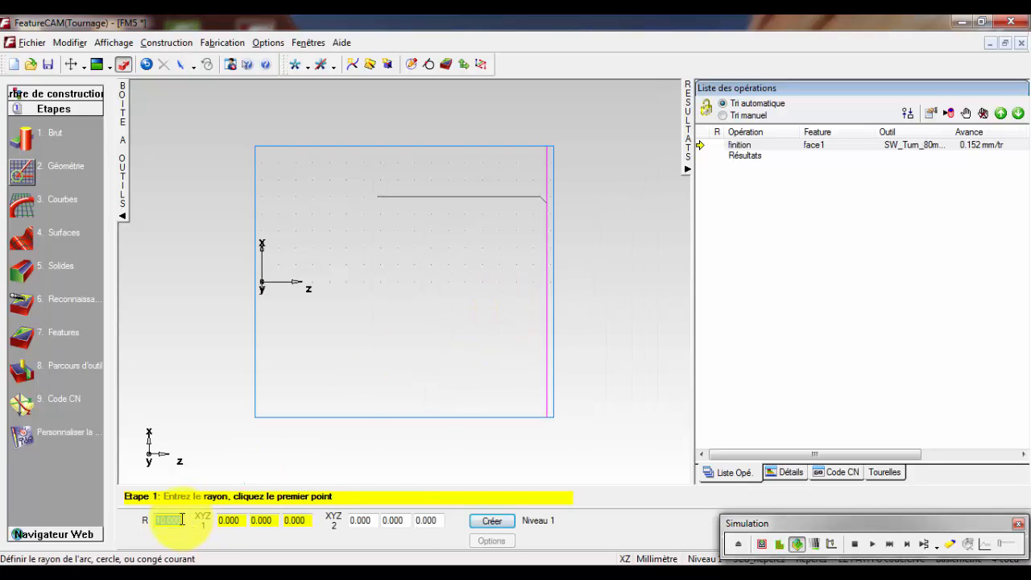
{"action": "type", "text": "10"}
{"action": "key", "text": "Return"}
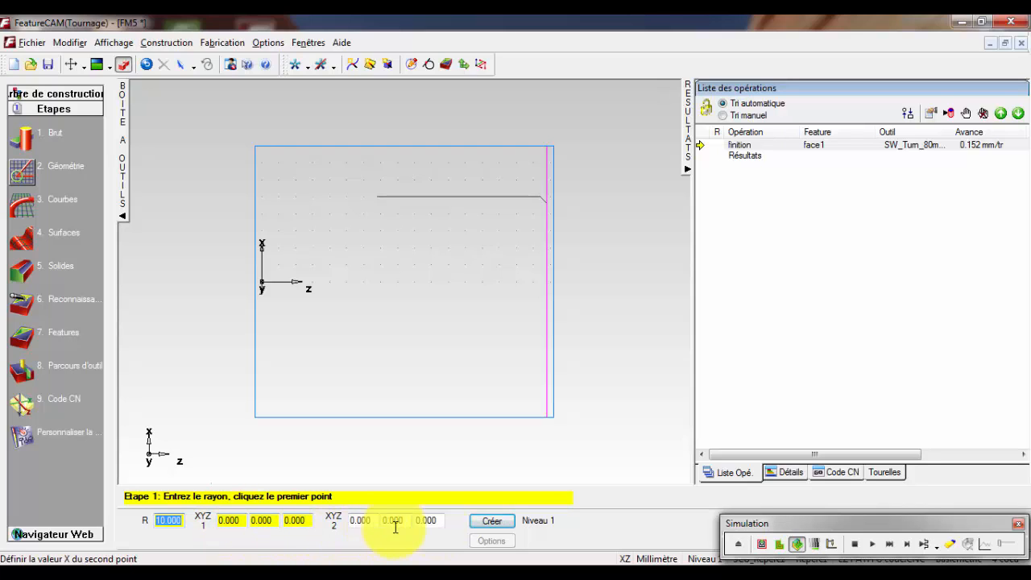
{"action": "left_click", "coordinate": [226, 521]}
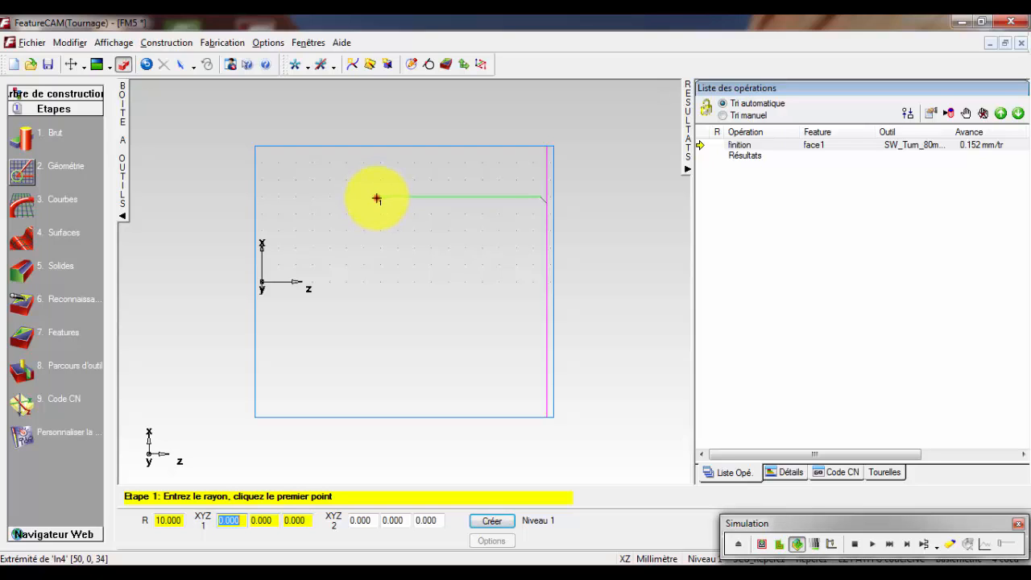
{"action": "left_click", "coordinate": [376, 198]}
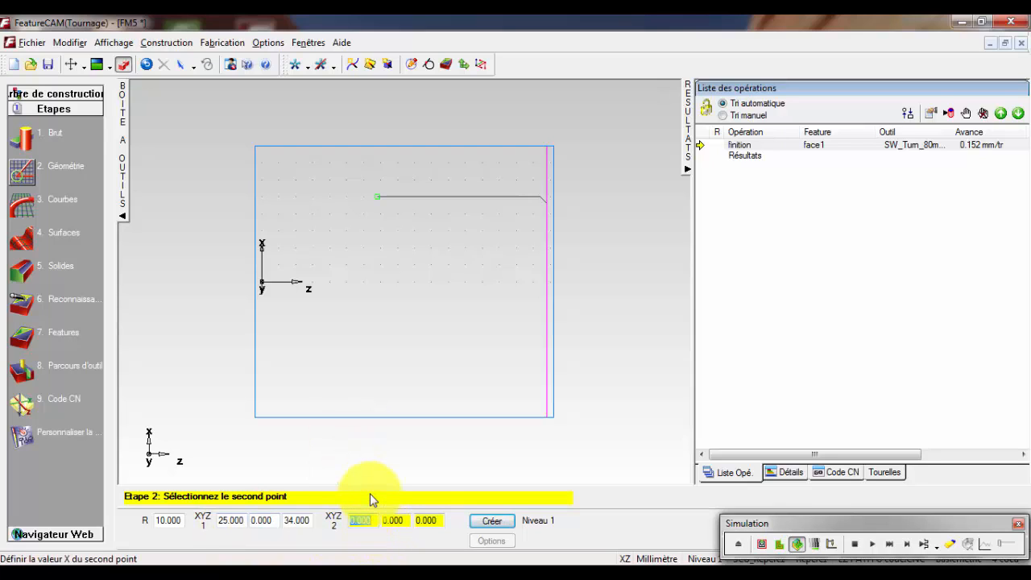
{"action": "type", "text": "35"}
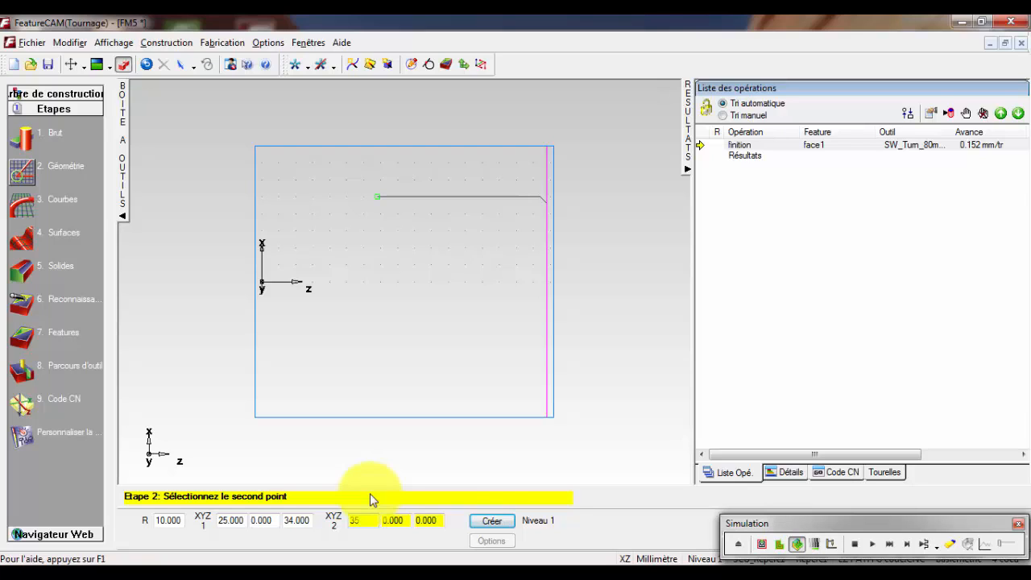
{"action": "key", "text": "Tab"}
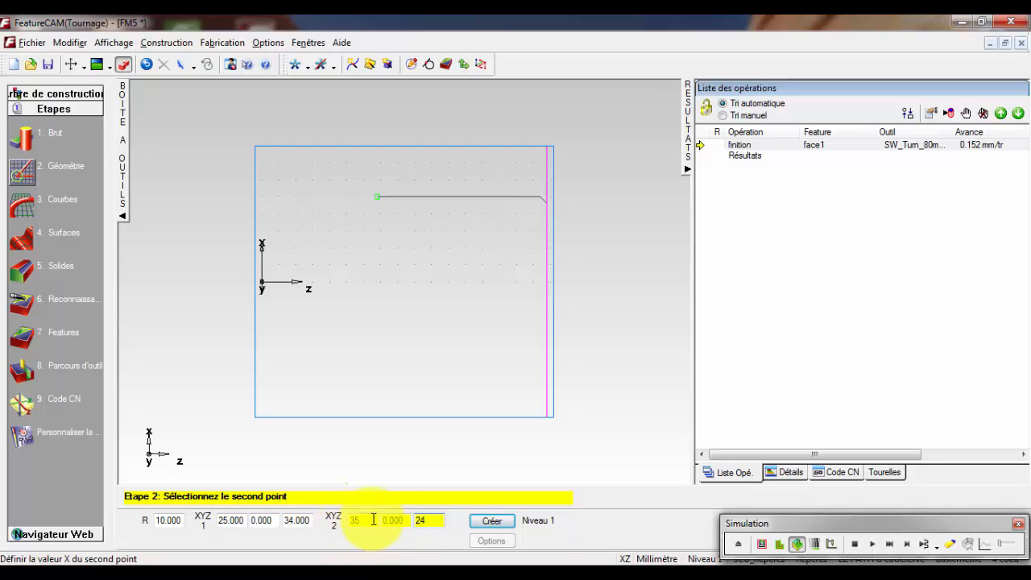
{"action": "left_click", "coordinate": [495, 522]}
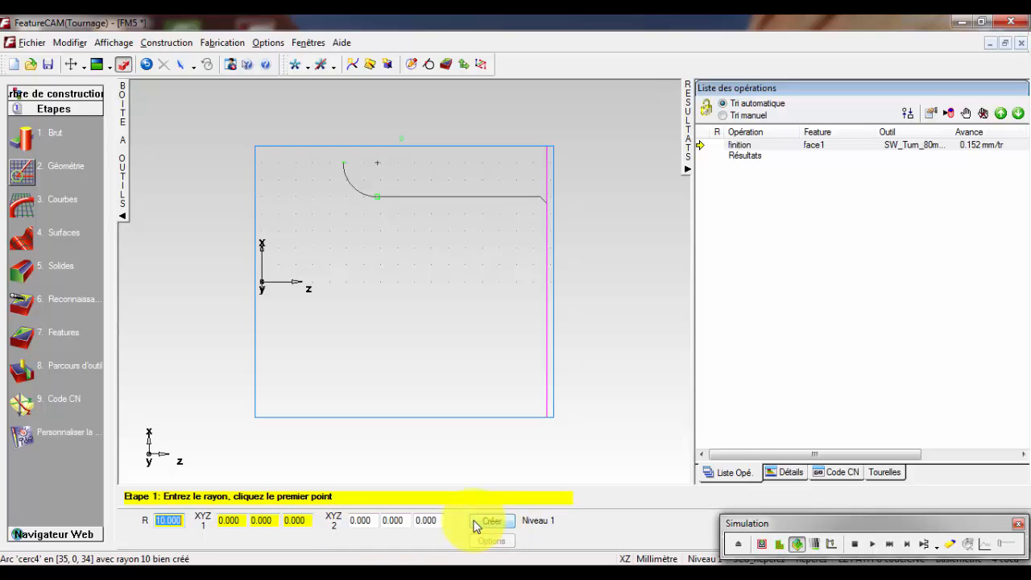
{"action": "key", "text": "Escape"}
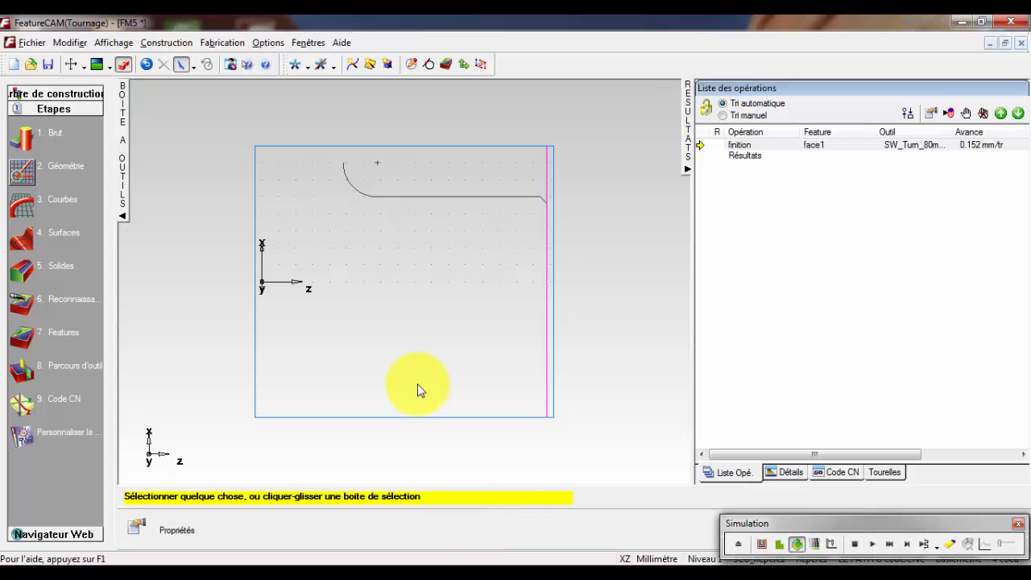
With multiple creation turned off, draw a two-point line from the arc's upper end straight up to diameter 80 at Z 24
{"action": "left_click", "coordinate": [19, 174]}
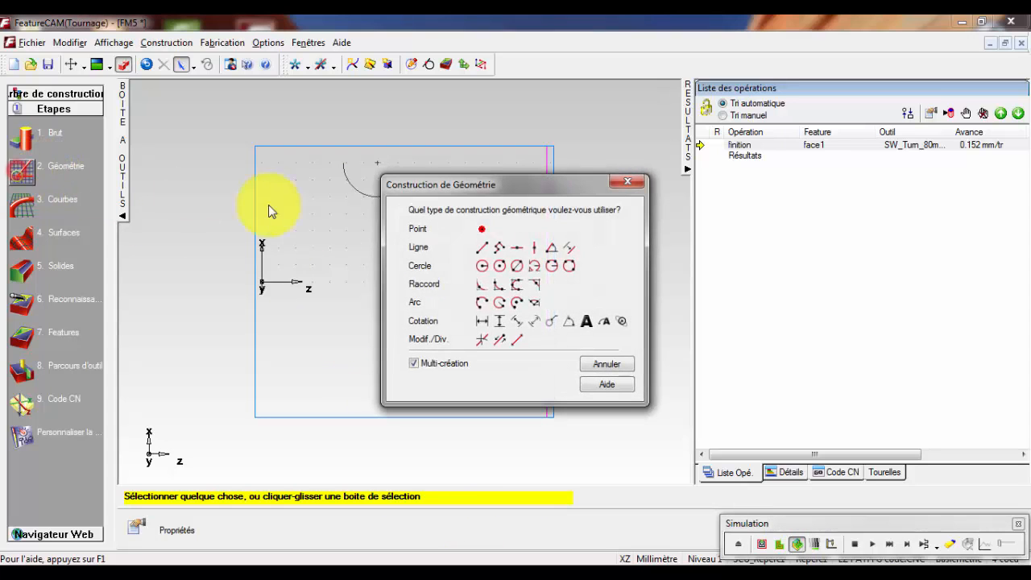
{"action": "left_click", "coordinate": [413, 363]}
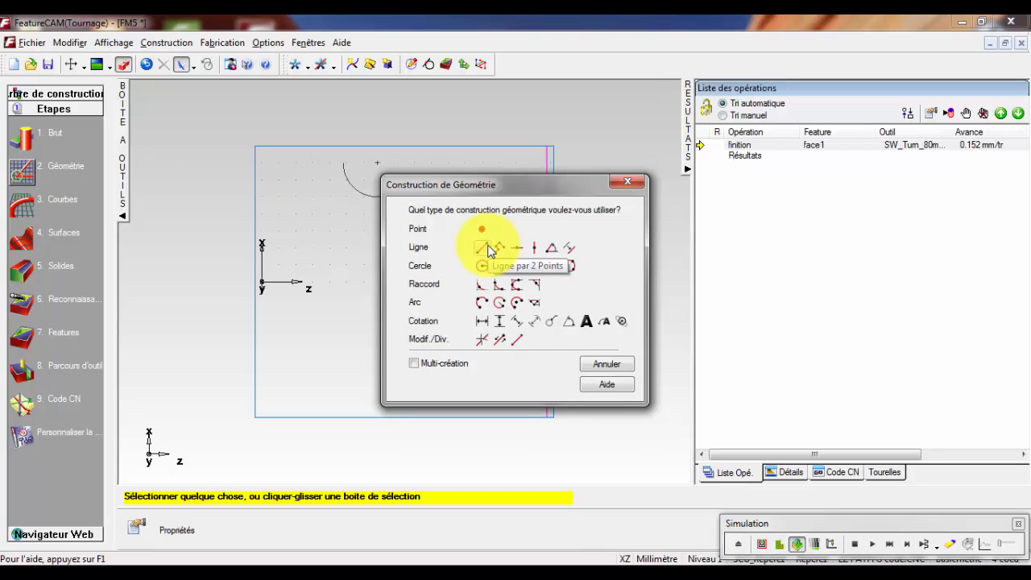
{"action": "left_click", "coordinate": [487, 249]}
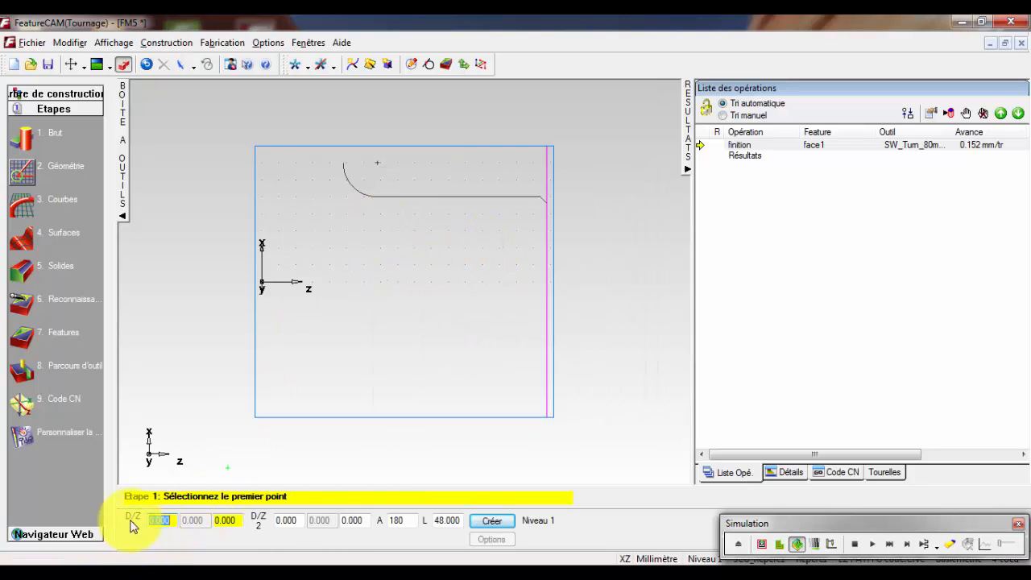
{"action": "left_click", "coordinate": [340, 164]}
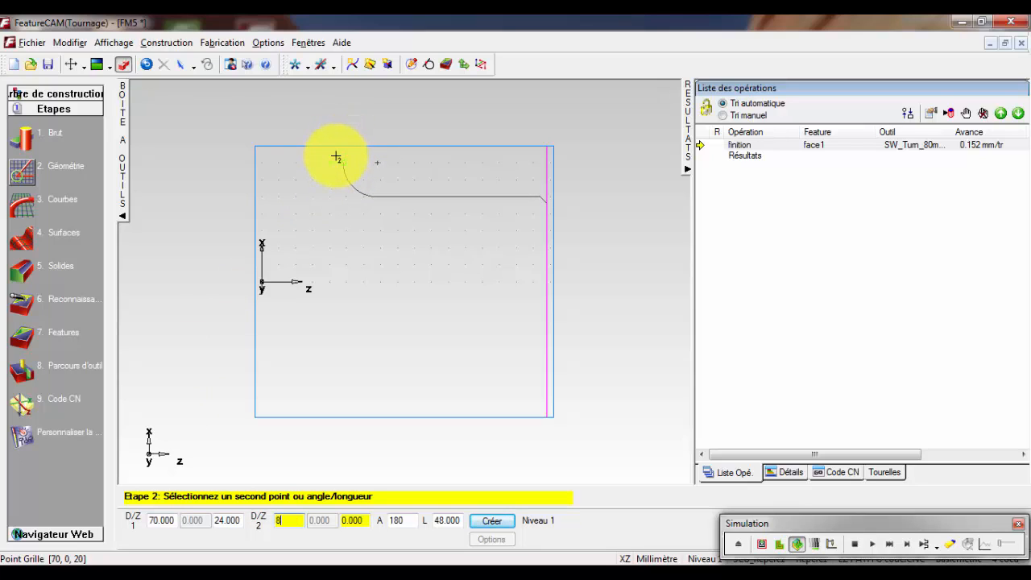
{"action": "key", "text": "Tab"}
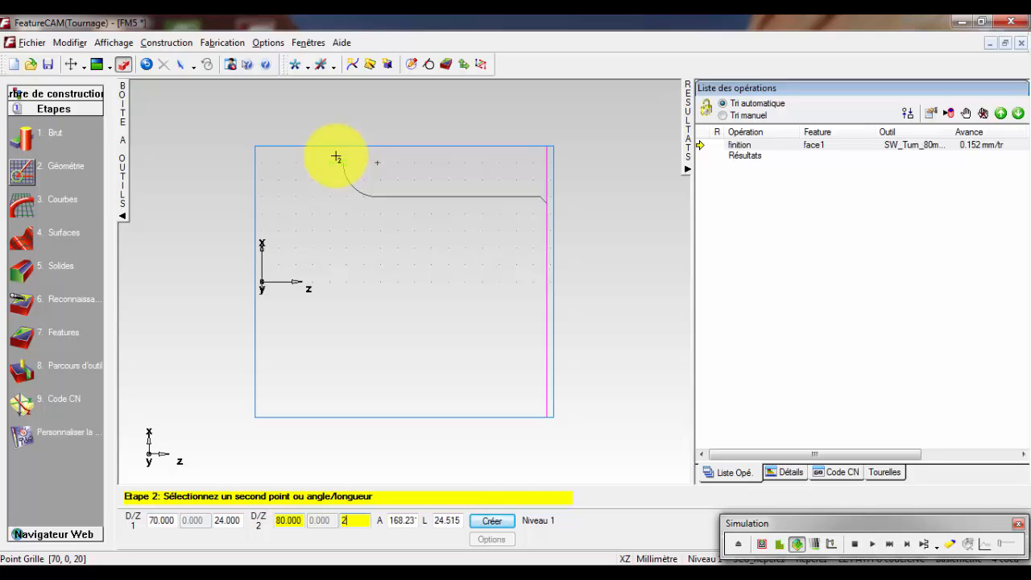
{"action": "key", "text": "Return"}
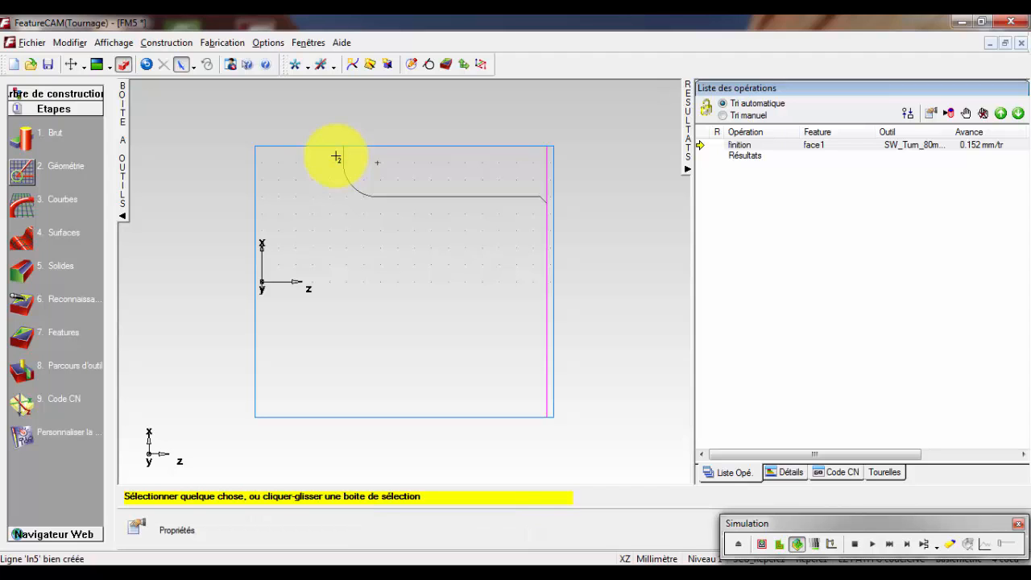
Chain the profile from the chamfer's outer end to the vertical line's upper end into a curve named TR
{"action": "left_click", "coordinate": [24, 205]}
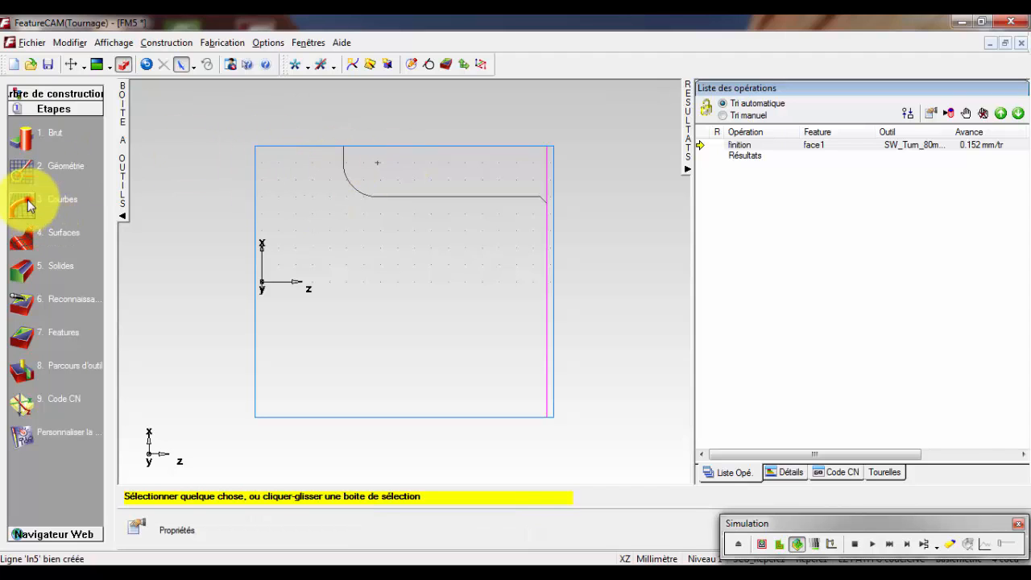
{"action": "left_click", "coordinate": [694, 309]}
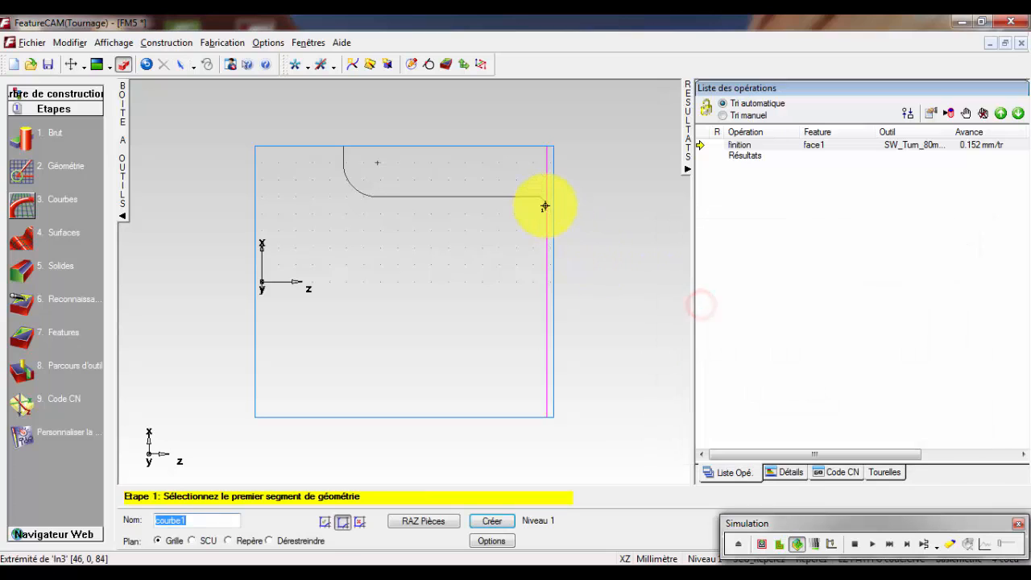
{"action": "left_click", "coordinate": [545, 206]}
{"action": "left_click", "coordinate": [343, 147]}
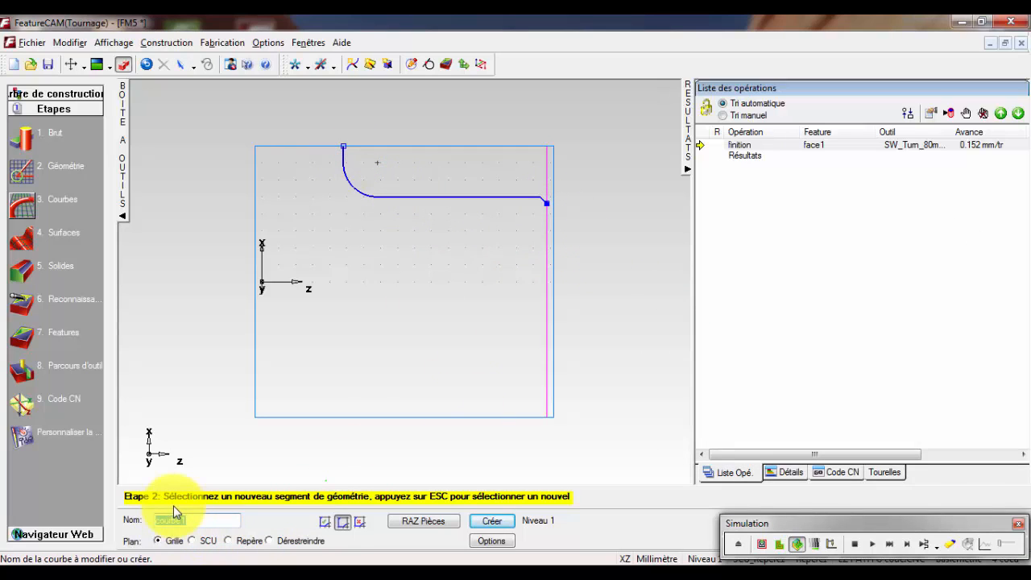
{"action": "type", "text": "TR"}
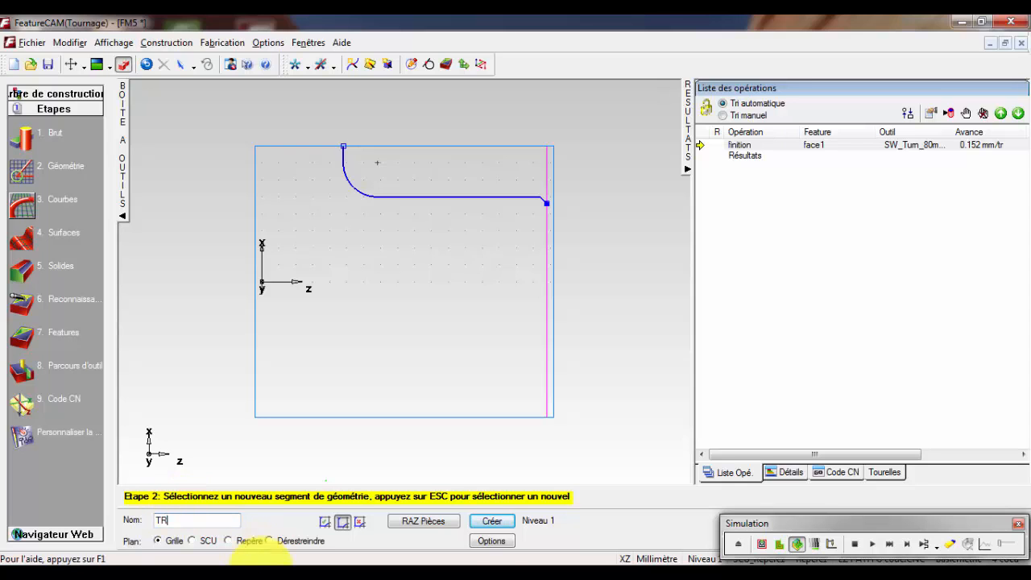
{"action": "left_click", "coordinate": [494, 523]}
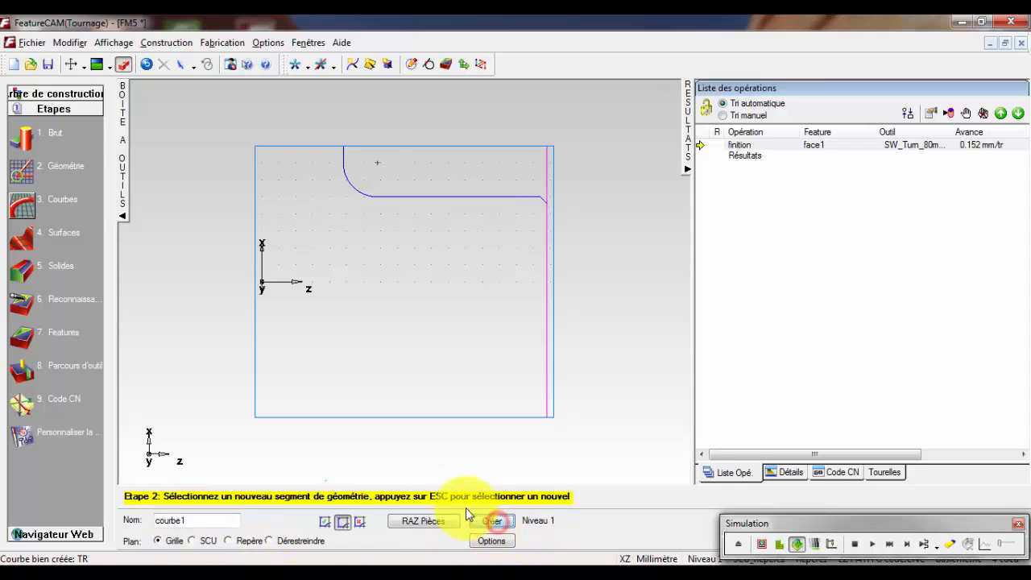
Create a turning feature from curve tr with zero Z offset, roughing and finishing passes in the negative direction, and simulate it
{"action": "left_click", "coordinate": [22, 340]}
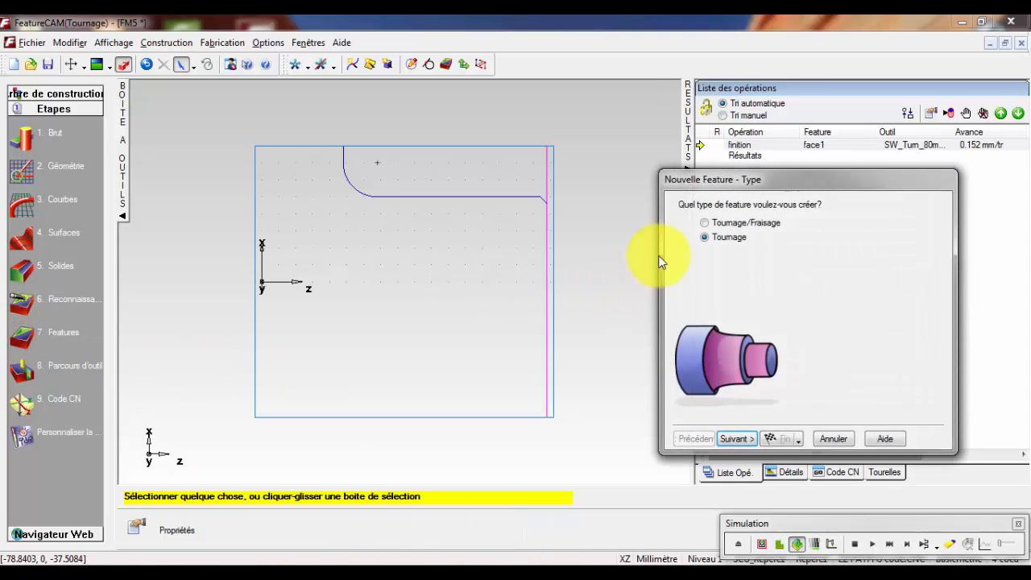
{"action": "left_click", "coordinate": [731, 440]}
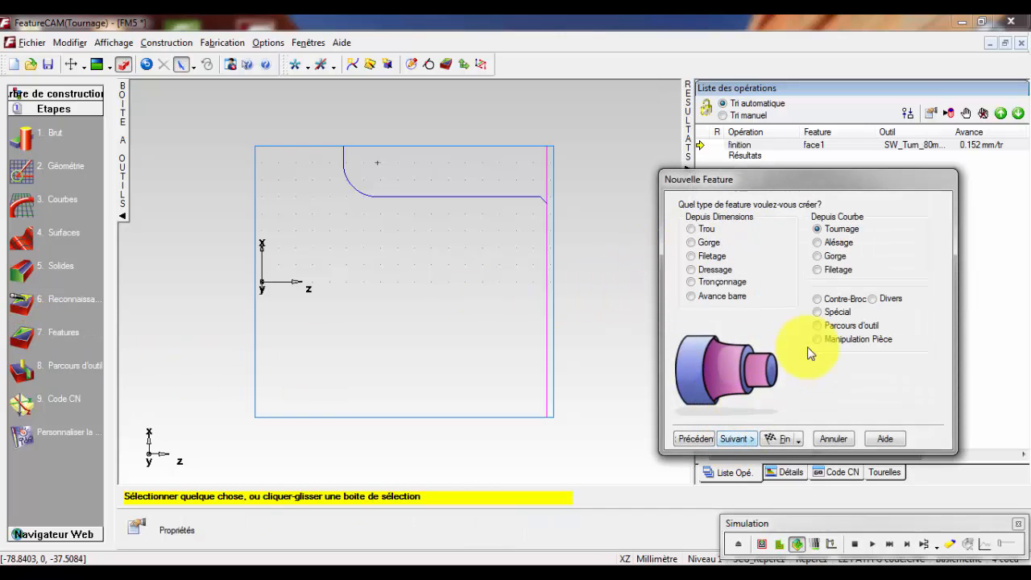
{"action": "left_click", "coordinate": [734, 438]}
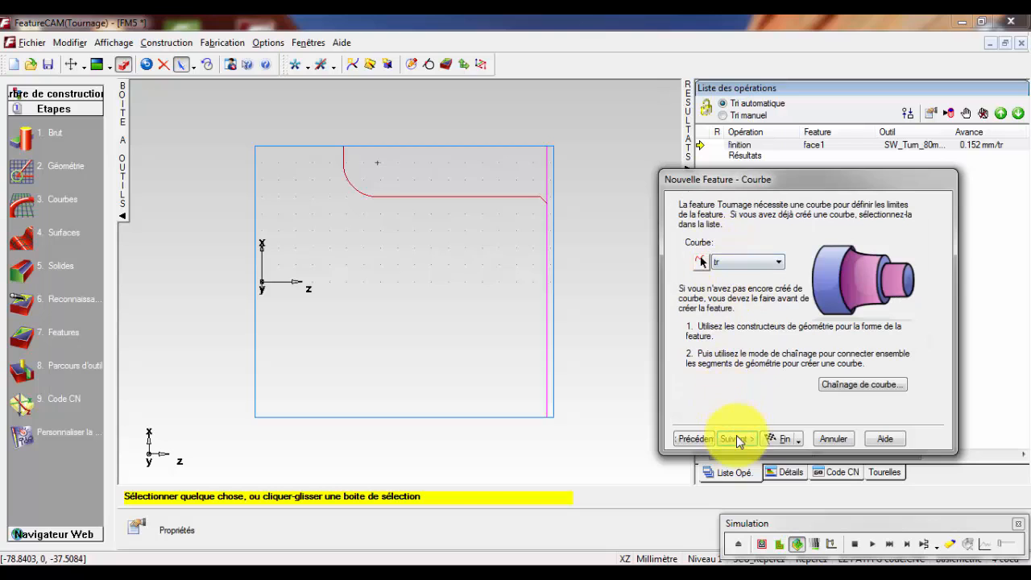
{"action": "left_click", "coordinate": [738, 439]}
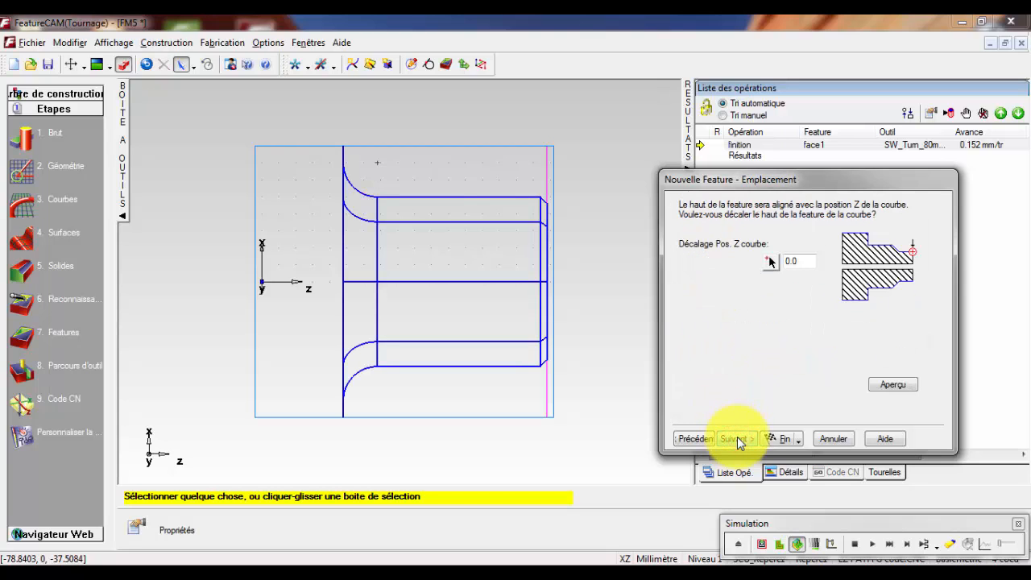
{"action": "left_click", "coordinate": [739, 439]}
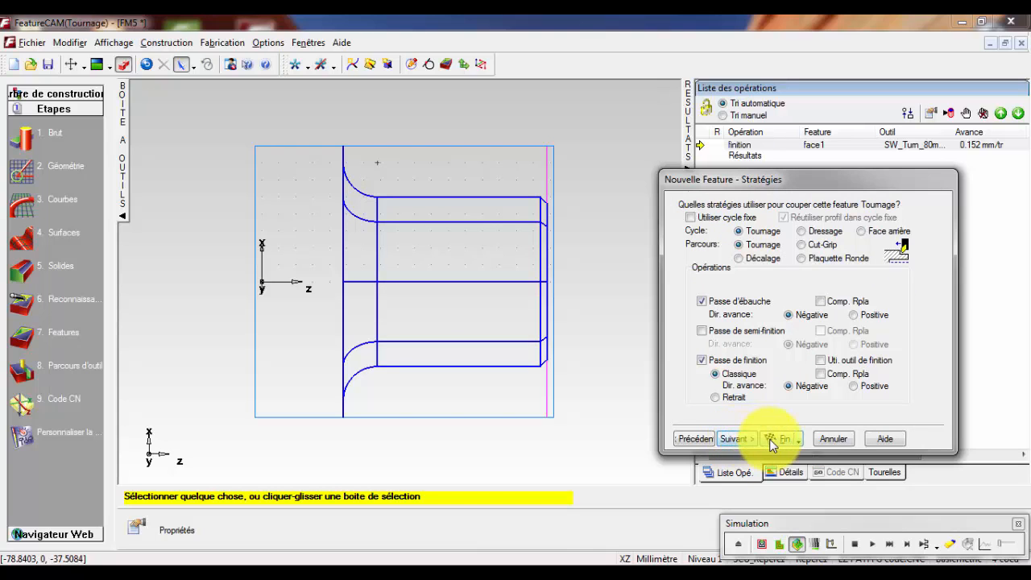
{"action": "left_click", "coordinate": [771, 441]}
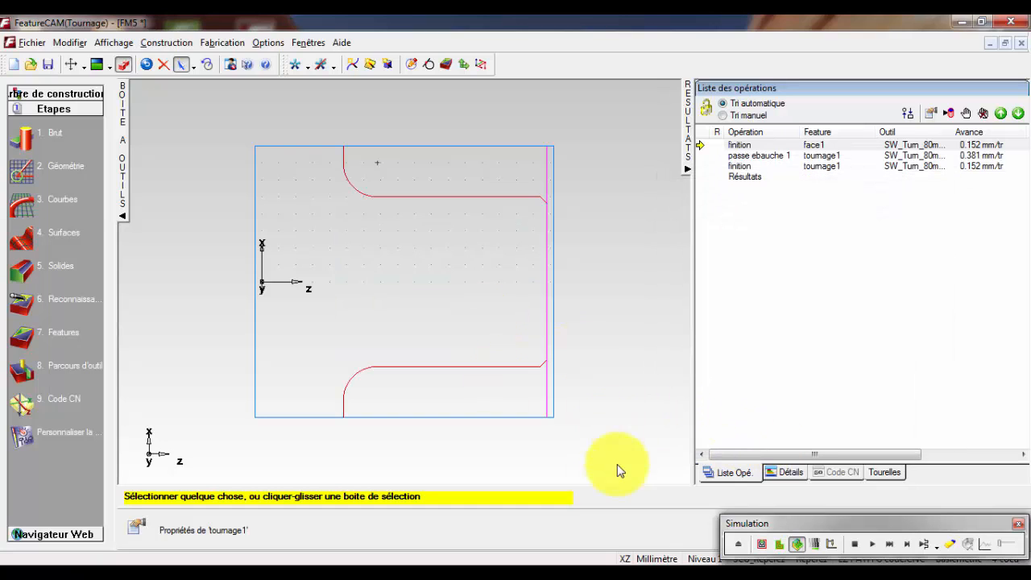
{"action": "left_click", "coordinate": [871, 544]}
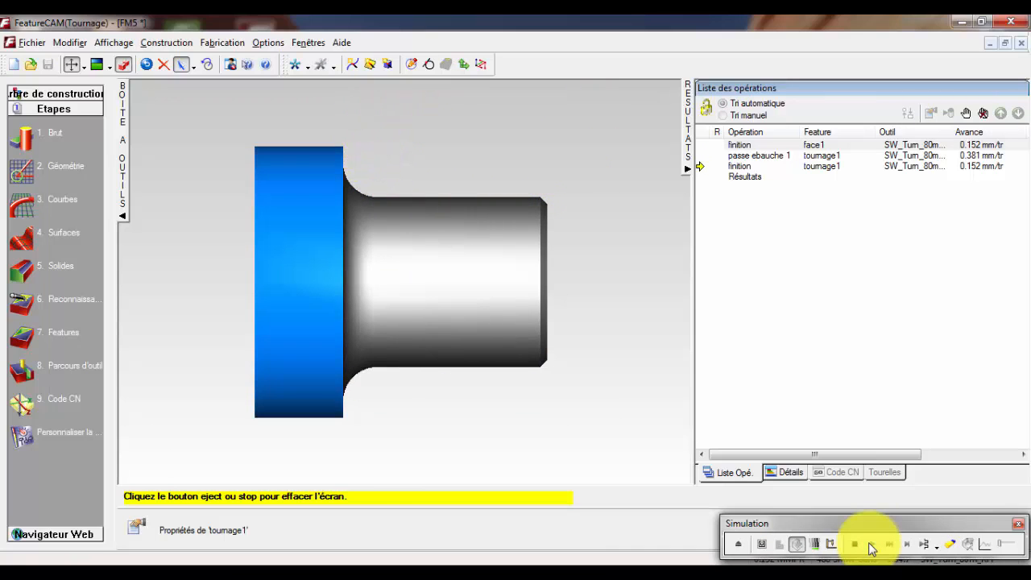
{"action": "left_click", "coordinate": [851, 542]}
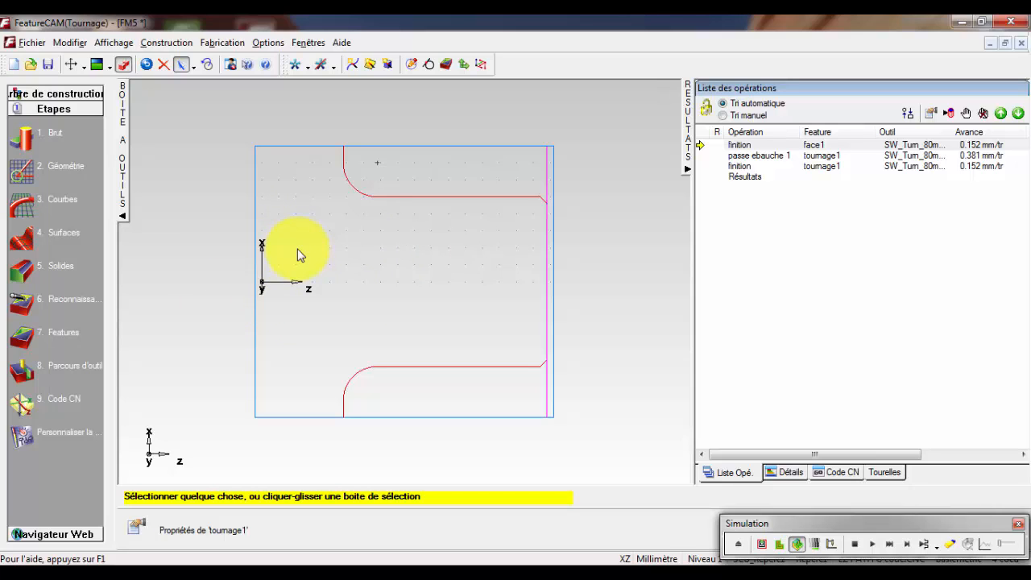
Begin a new turning setup named Repère2 with setup ID 2 and part name FM5-2
{"action": "left_click", "coordinate": [481, 64]}
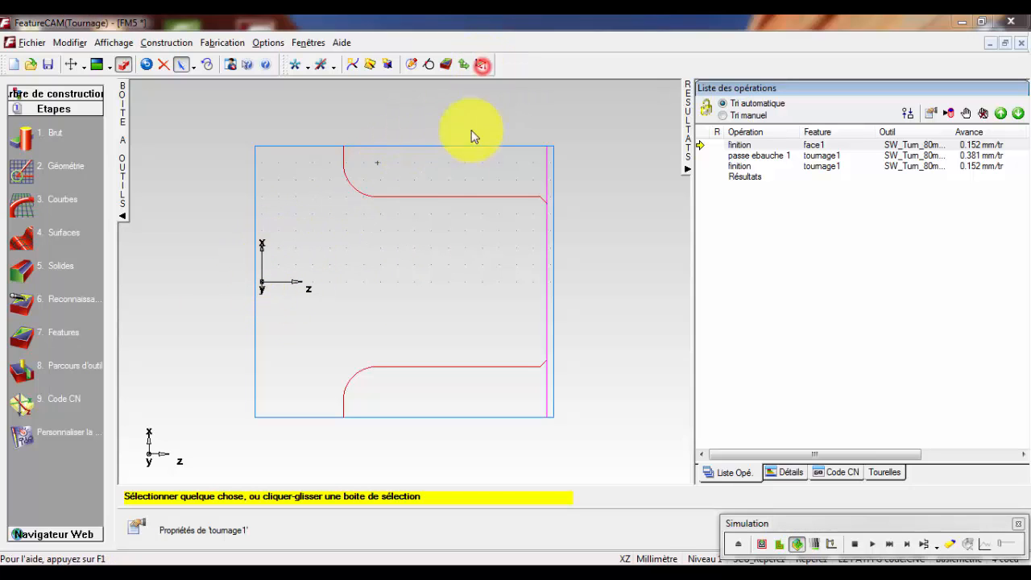
{"action": "left_click_drag", "start_coordinate": [242, 83], "coordinate": [503, 130]}
{"action": "left_click_drag", "start_coordinate": [724, 165], "coordinate": [703, 153]}
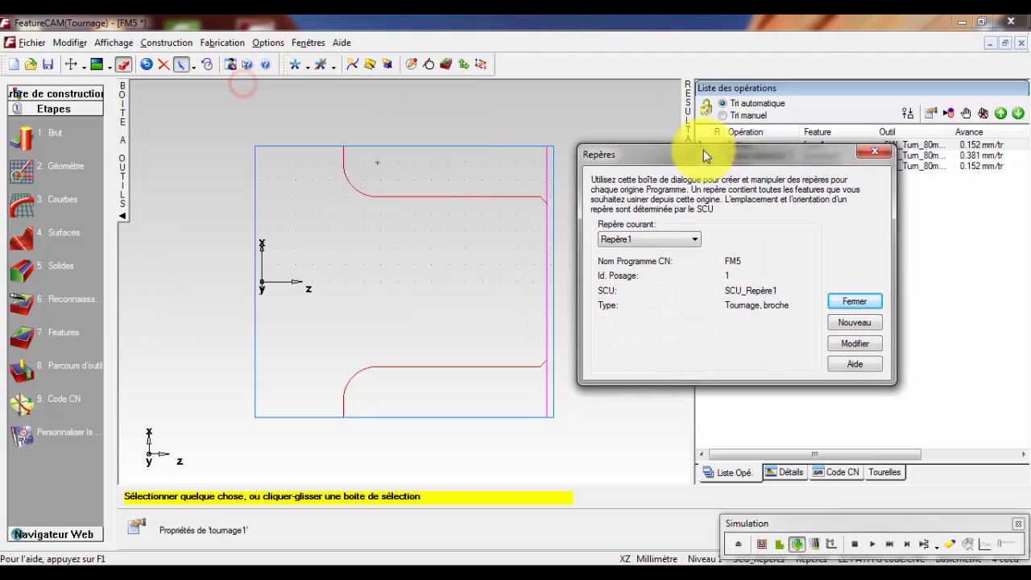
{"action": "left_click", "coordinate": [852, 321]}
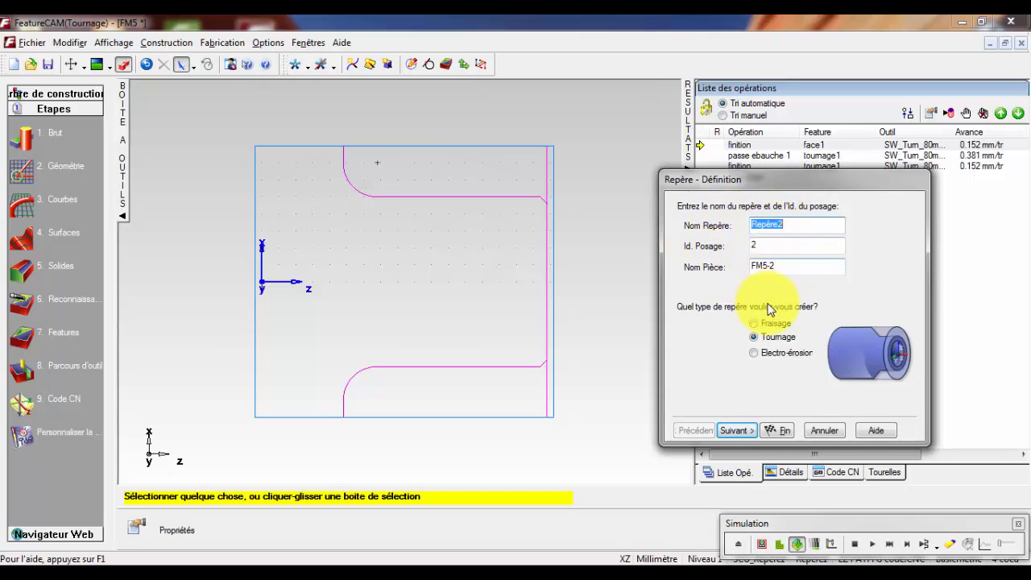
{"action": "left_click", "coordinate": [749, 431]}
{"action": "left_click", "coordinate": [736, 430]}
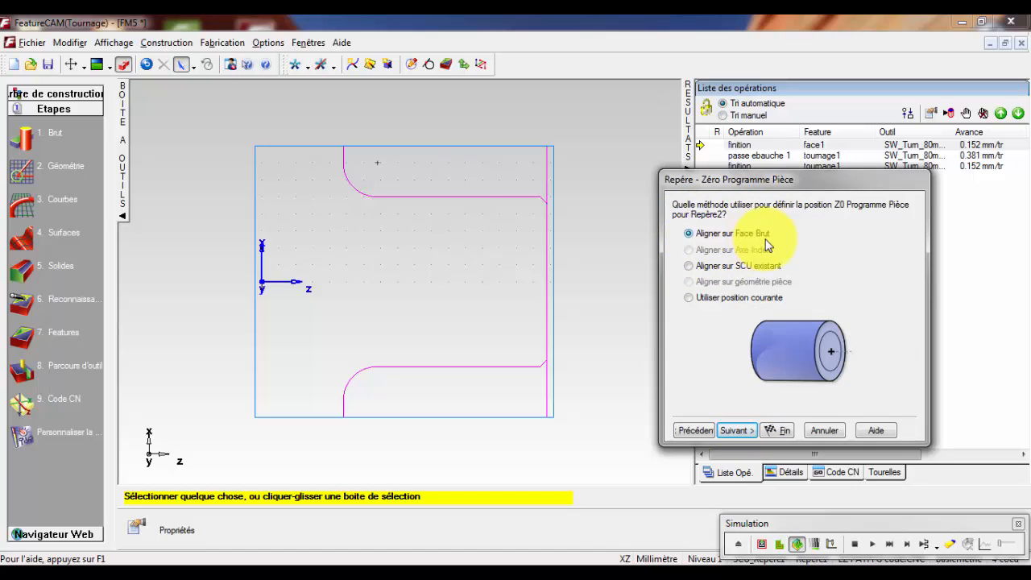
Align Repère2's program zero to the stock face opposite the machined end, and offset it by -2 in Z
{"action": "left_click", "coordinate": [736, 430]}
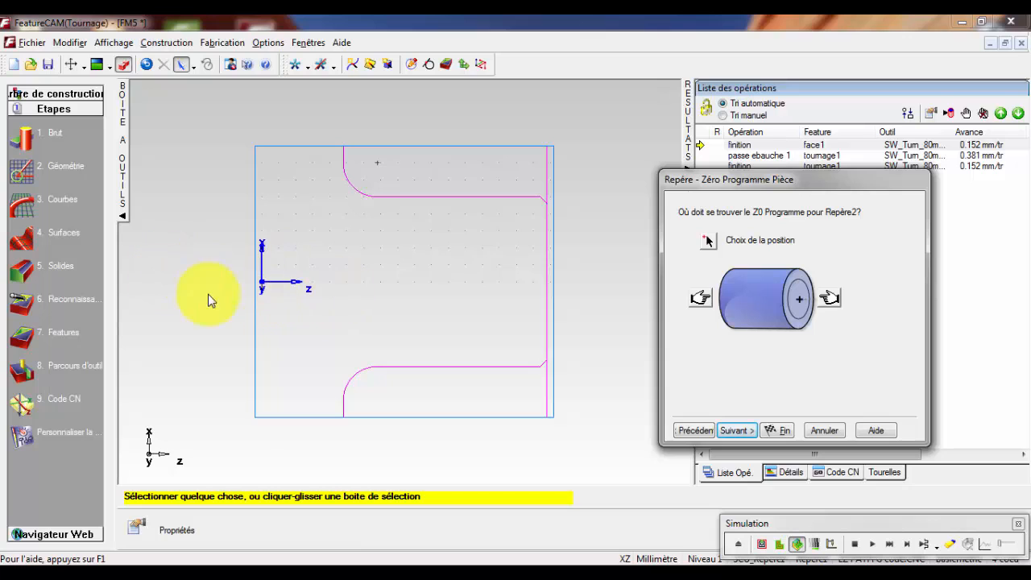
{"action": "left_click", "coordinate": [720, 431]}
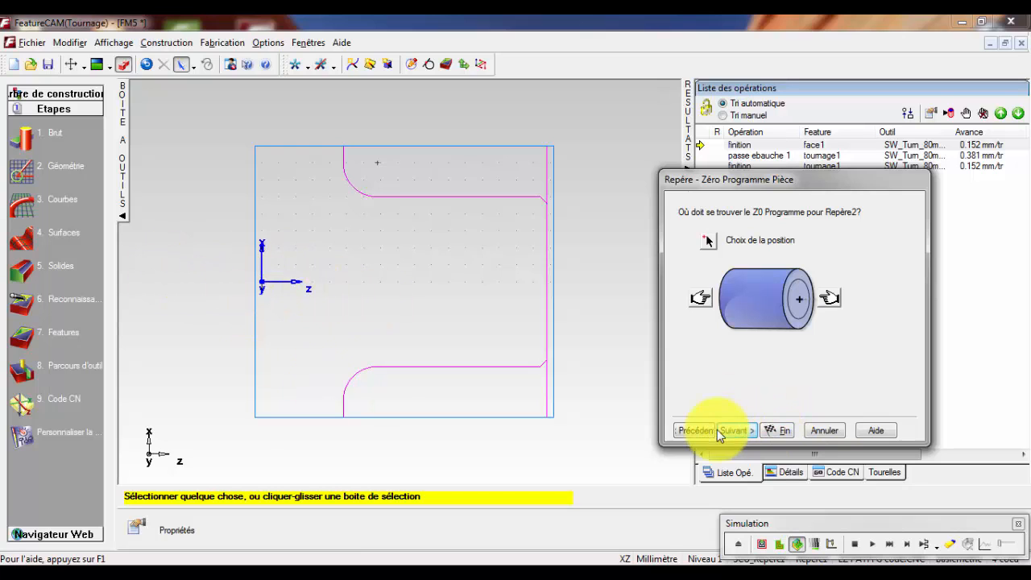
{"action": "left_click", "coordinate": [699, 297]}
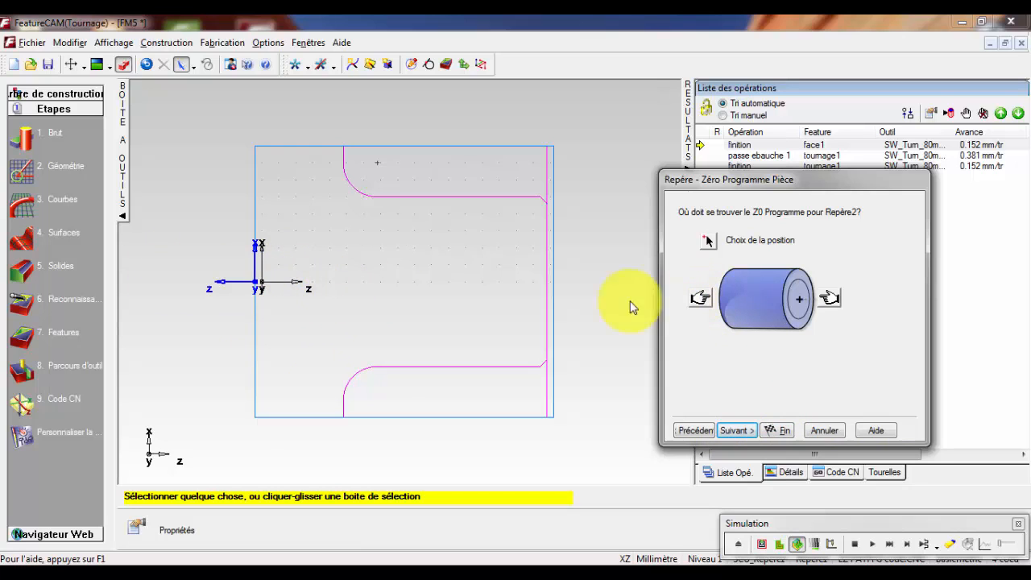
{"action": "left_click", "coordinate": [749, 429]}
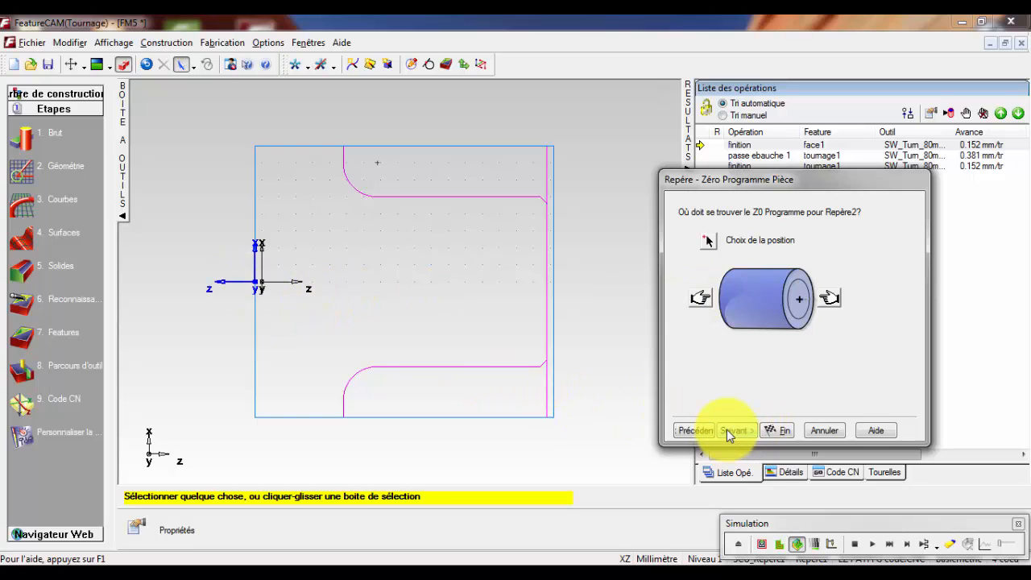
{"action": "left_click", "coordinate": [728, 432]}
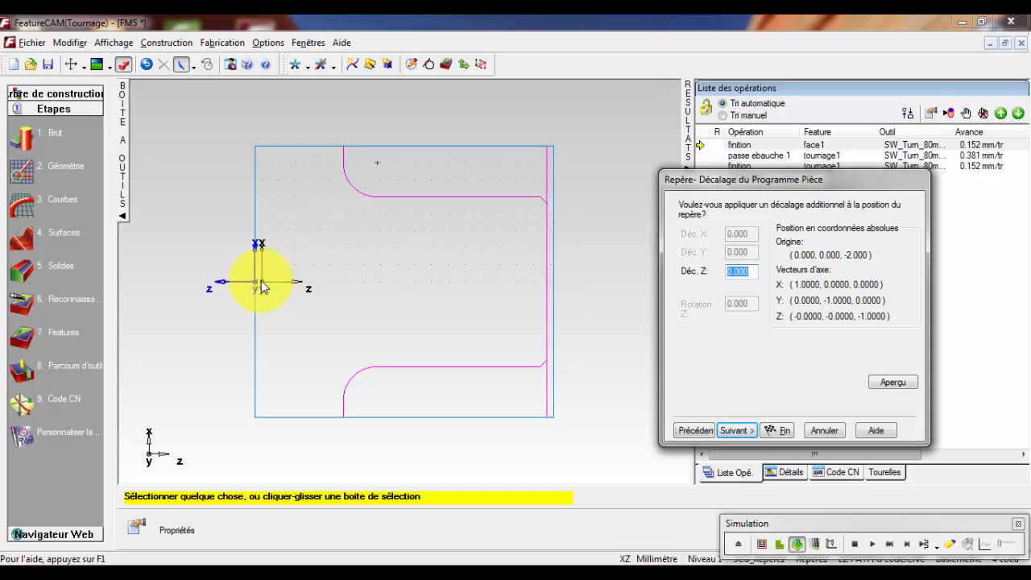
{"action": "left_click", "coordinate": [749, 273]}
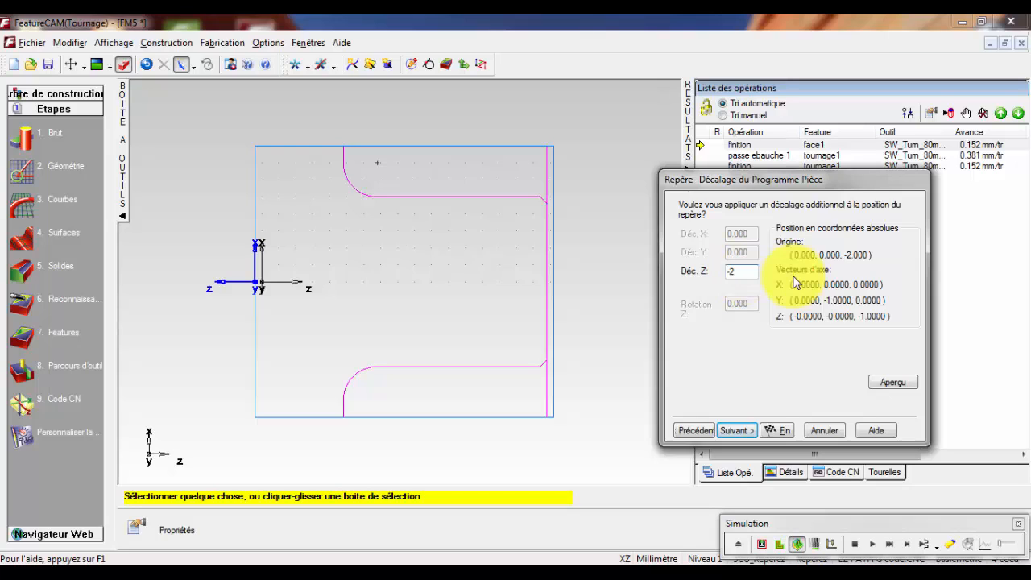
{"action": "left_click", "coordinate": [892, 382]}
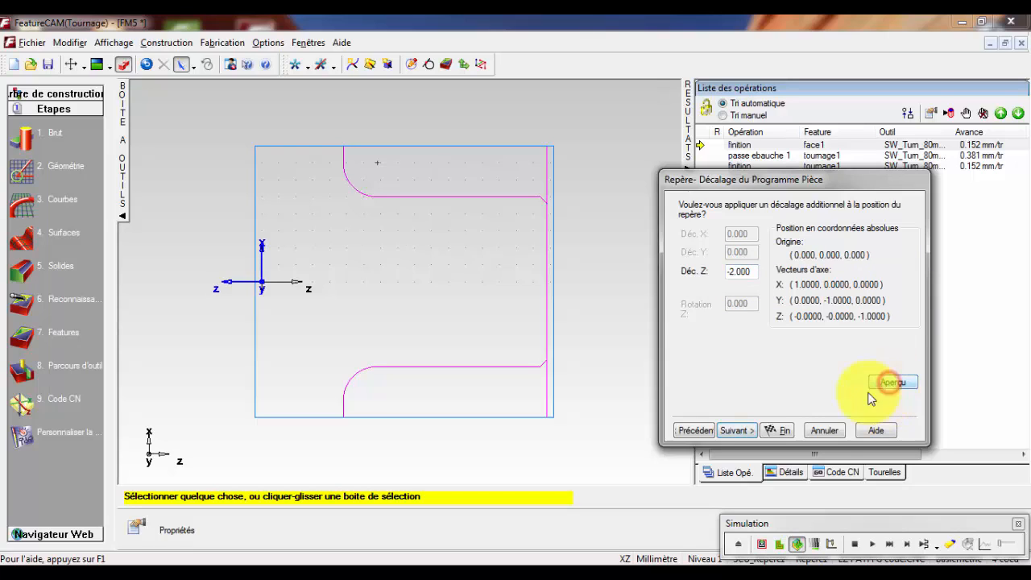
Assign Repère2 to the secondary spindle and finish the setup, keeping the default simulation information
{"action": "left_click", "coordinate": [734, 430]}
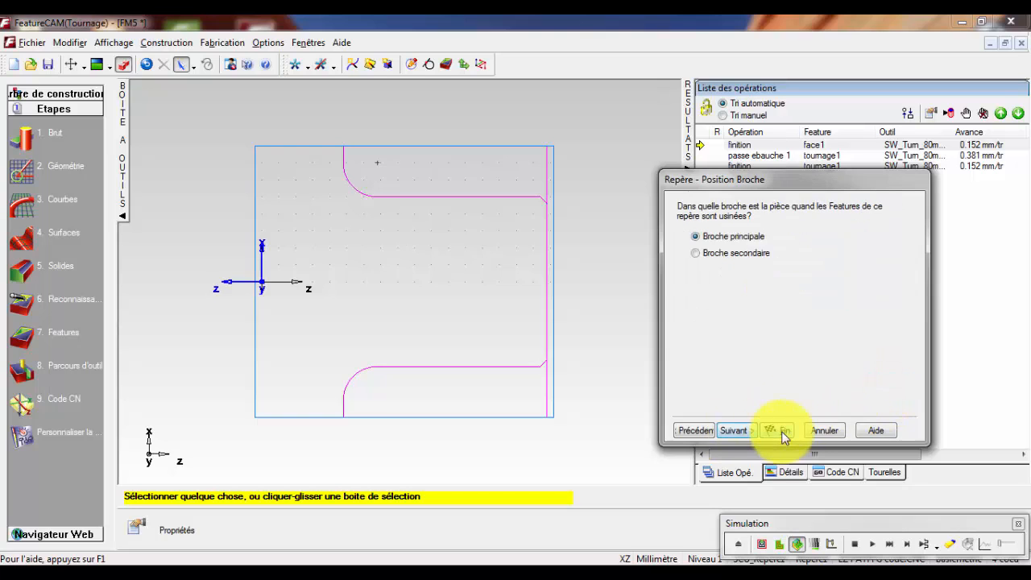
{"action": "left_click", "coordinate": [731, 254]}
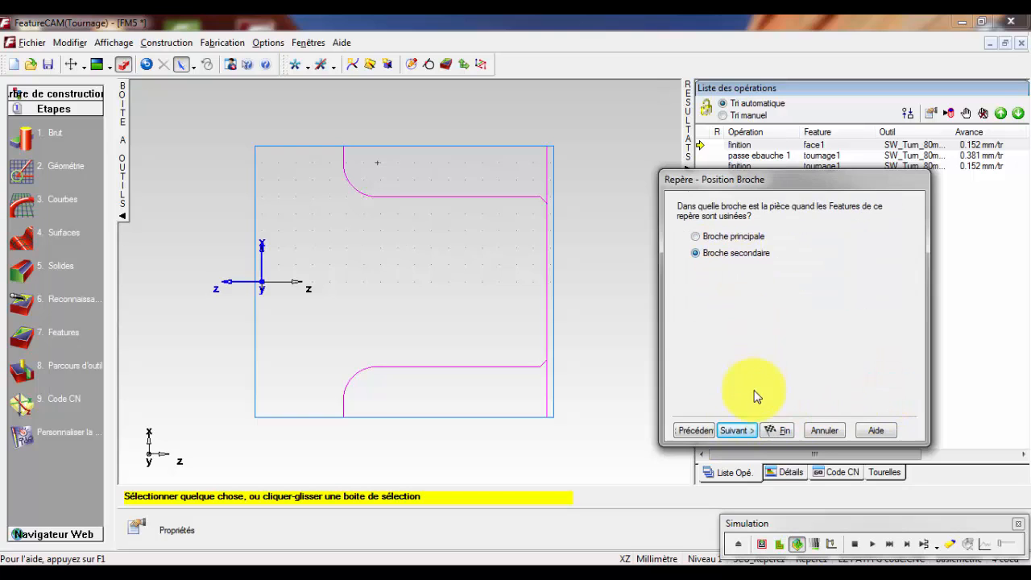
{"action": "left_click", "coordinate": [734, 430]}
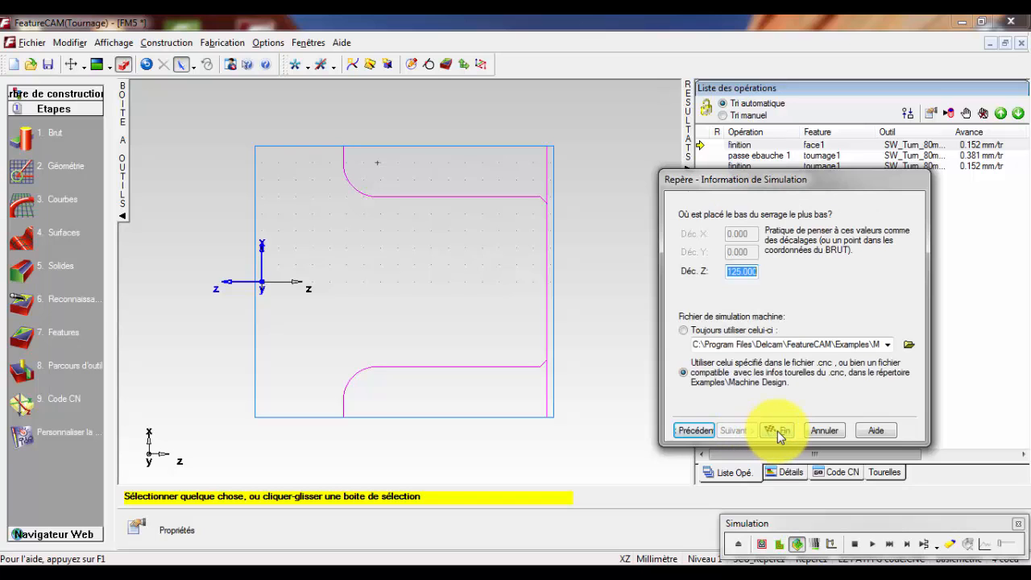
{"action": "left_click", "coordinate": [779, 432]}
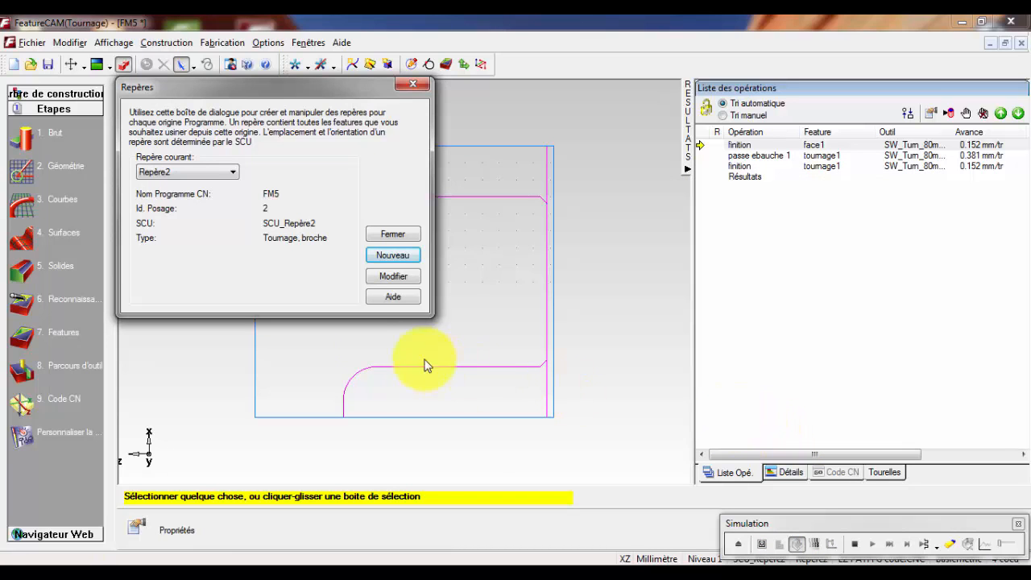
{"action": "left_click_drag", "start_coordinate": [242, 86], "coordinate": [745, 161]}
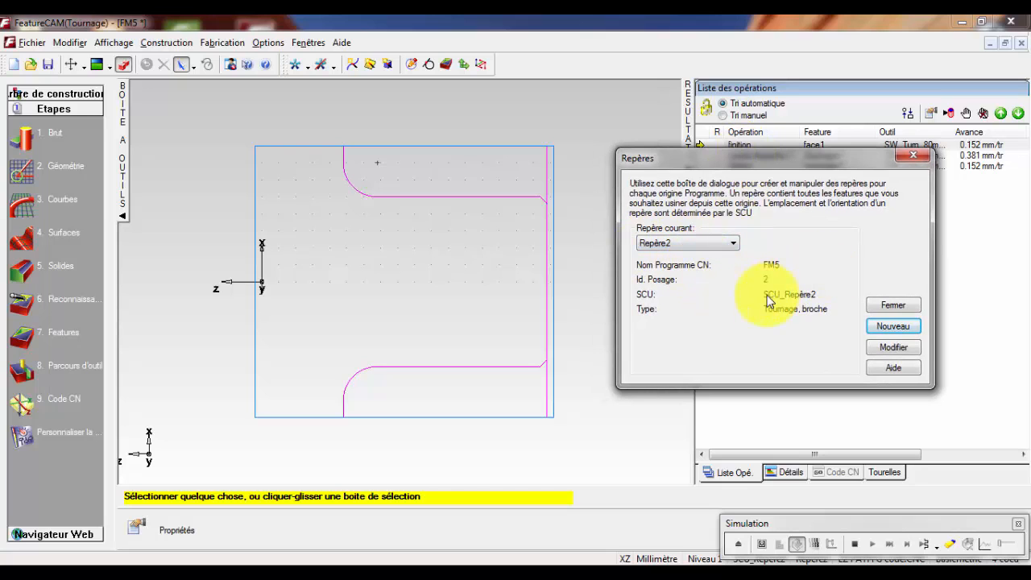
{"action": "left_click", "coordinate": [892, 305]}
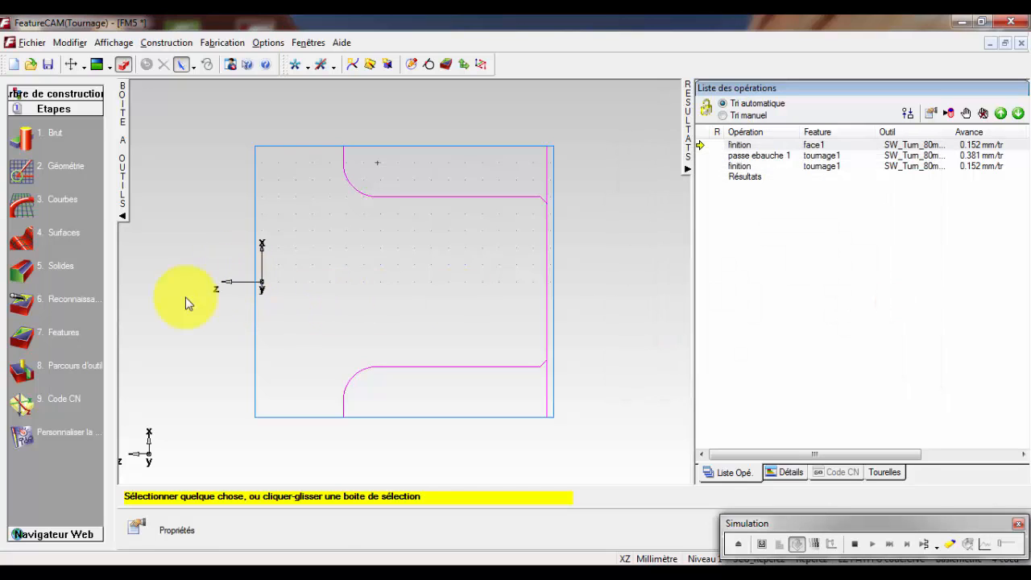
Create a facing feature in Repère2 with diameter 80, thickness 2 and inner diameter 0, using only a finishing pass
{"action": "left_click", "coordinate": [22, 342]}
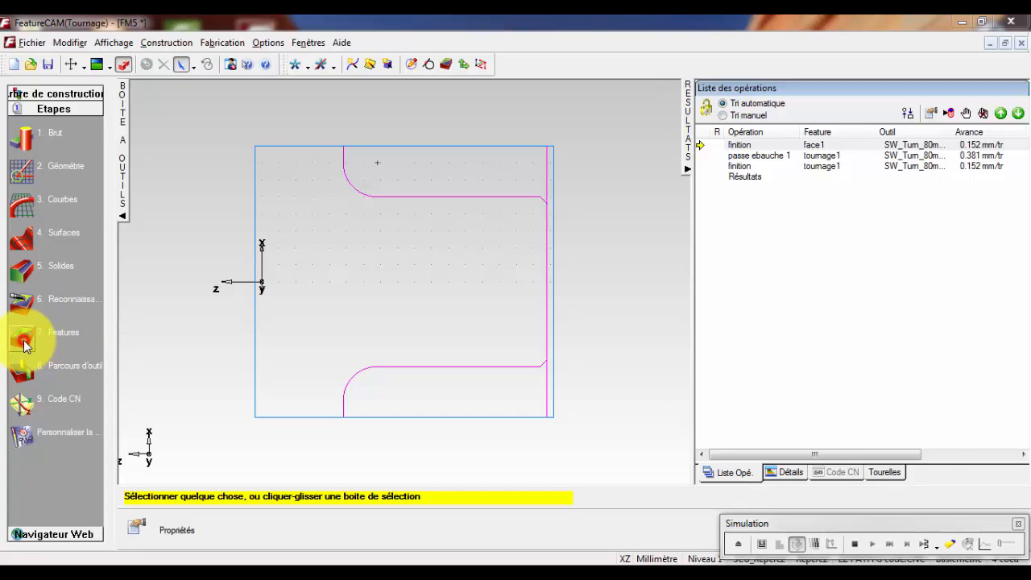
{"action": "left_click", "coordinate": [734, 438]}
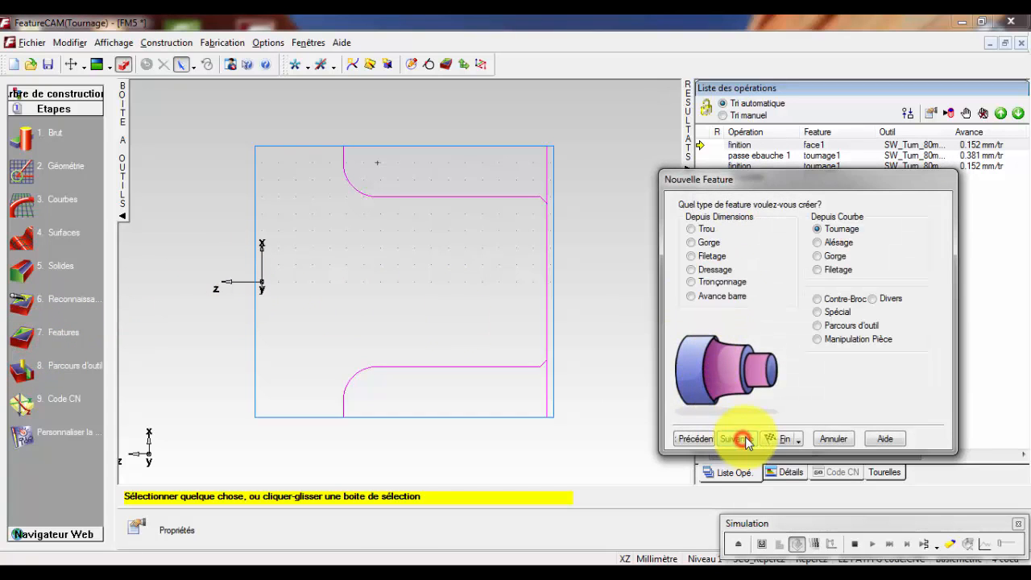
{"action": "left_click", "coordinate": [711, 272]}
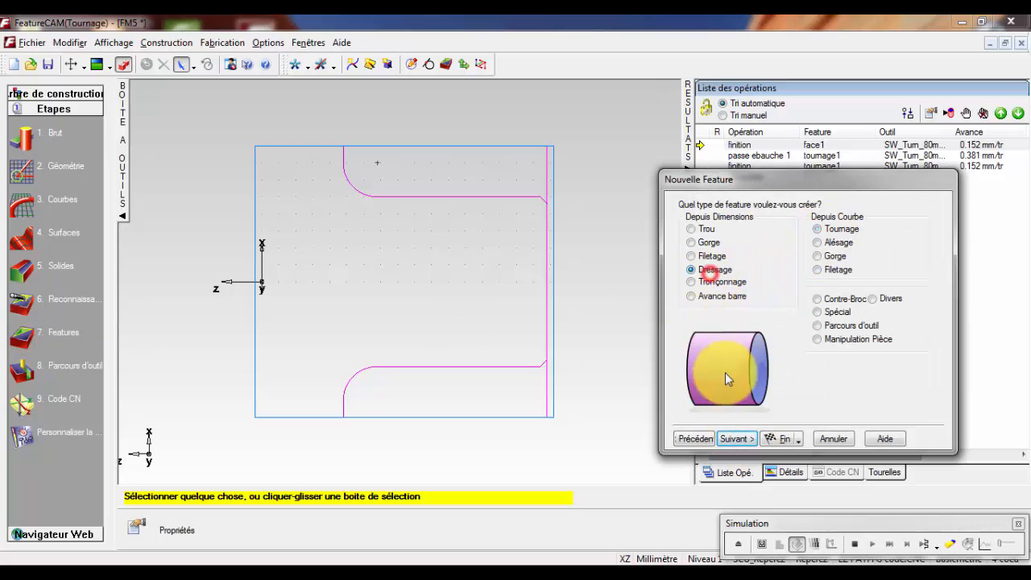
{"action": "left_click", "coordinate": [734, 436]}
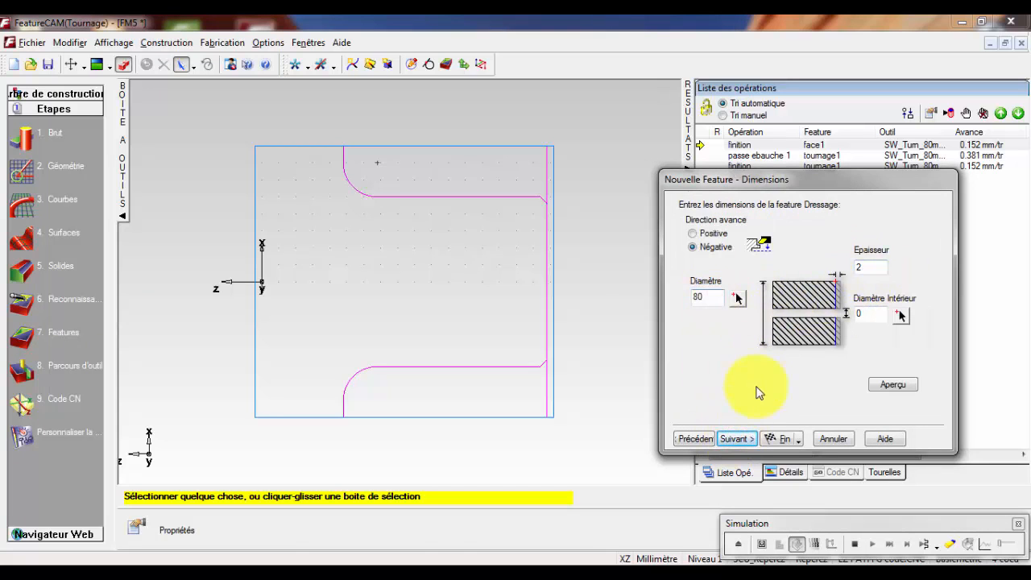
{"action": "left_click", "coordinate": [744, 438]}
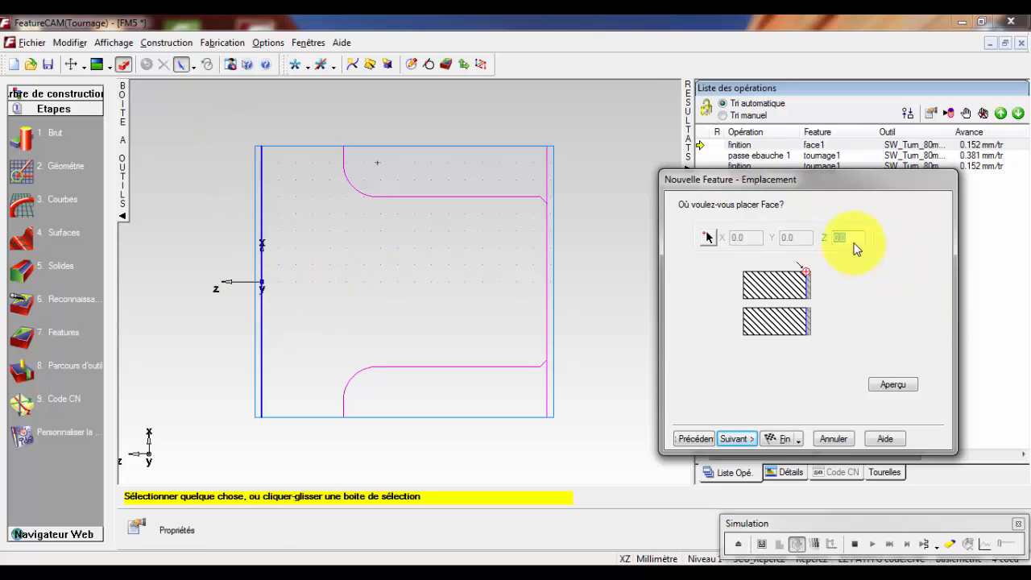
{"action": "left_click", "coordinate": [745, 442]}
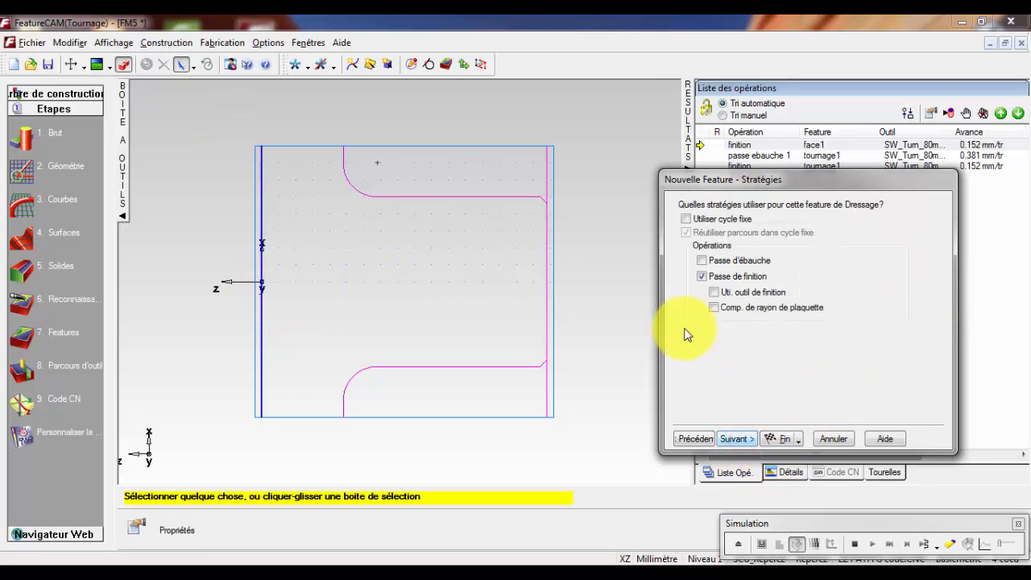
{"action": "left_click", "coordinate": [779, 441]}
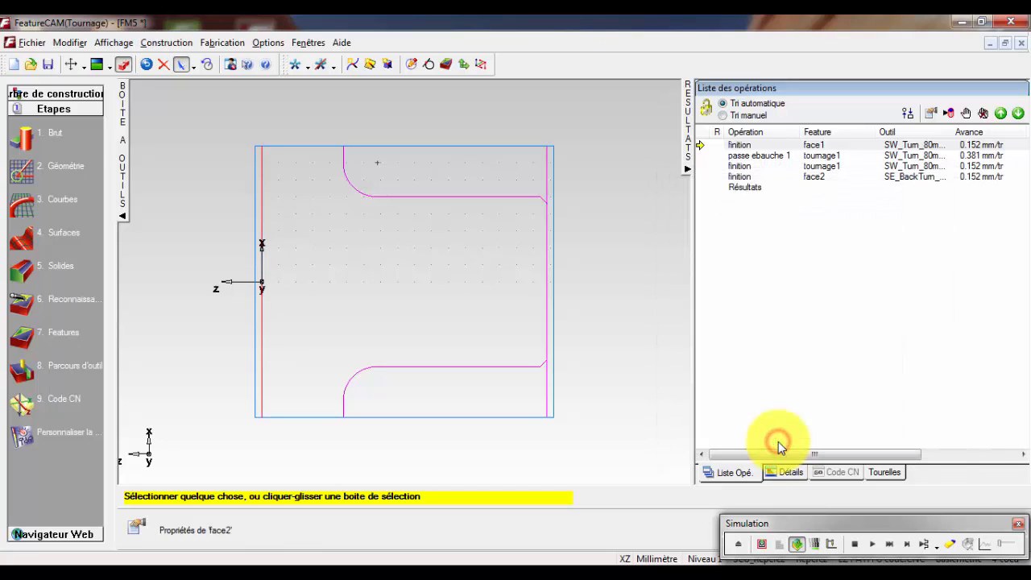
Simulate the complete machining, and replay it operation by operation up to the facing of the second side
{"action": "left_click", "coordinate": [874, 544]}
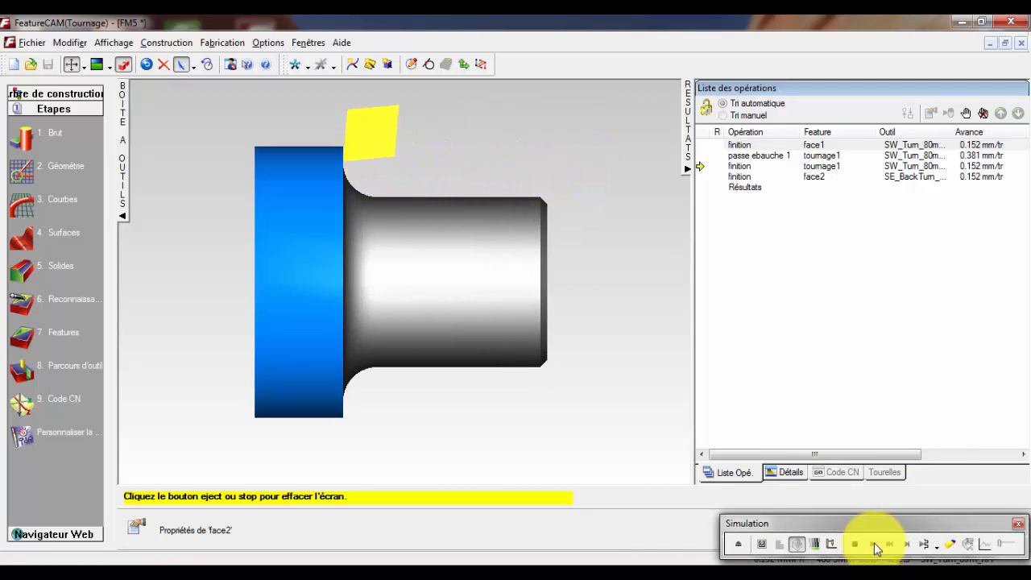
{"action": "left_click", "coordinate": [877, 545]}
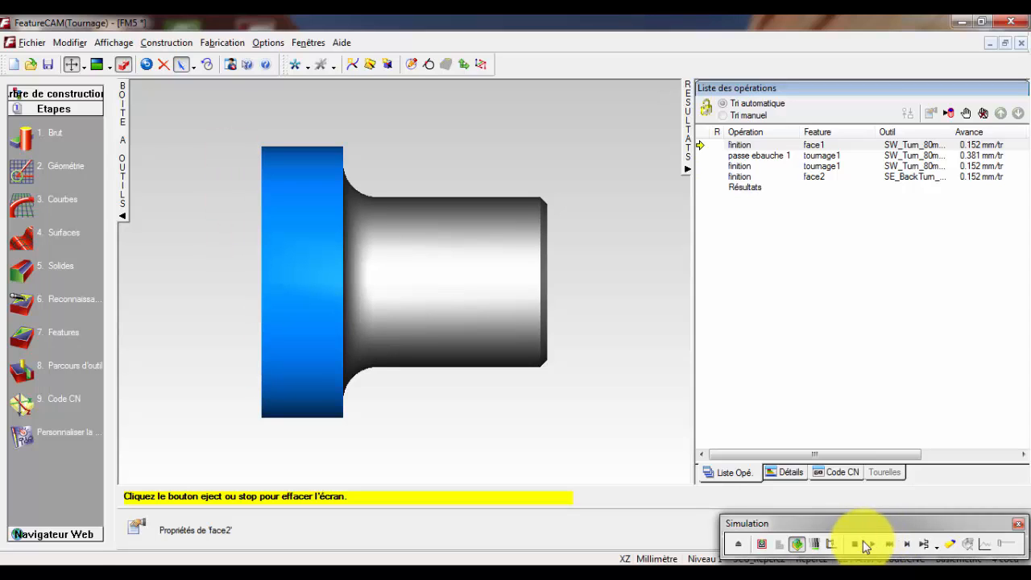
{"action": "left_click", "coordinate": [930, 545]}
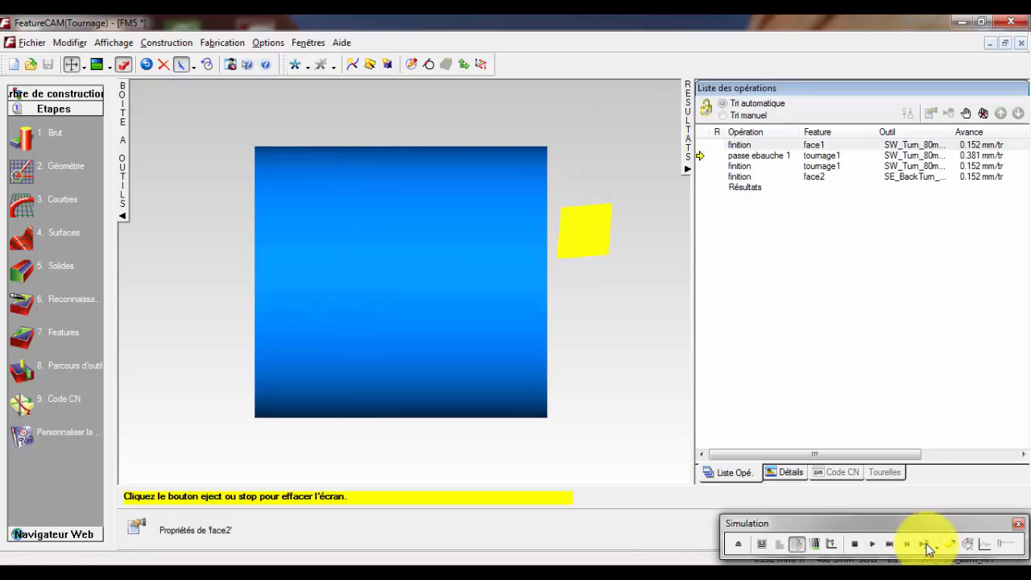
{"action": "left_click", "coordinate": [928, 545]}
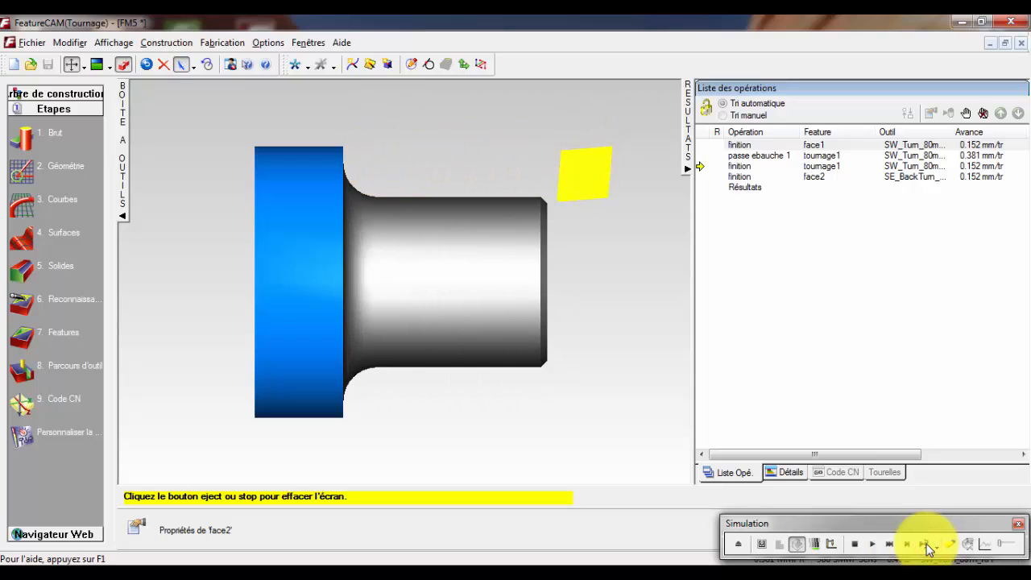
{"action": "left_click", "coordinate": [926, 545]}
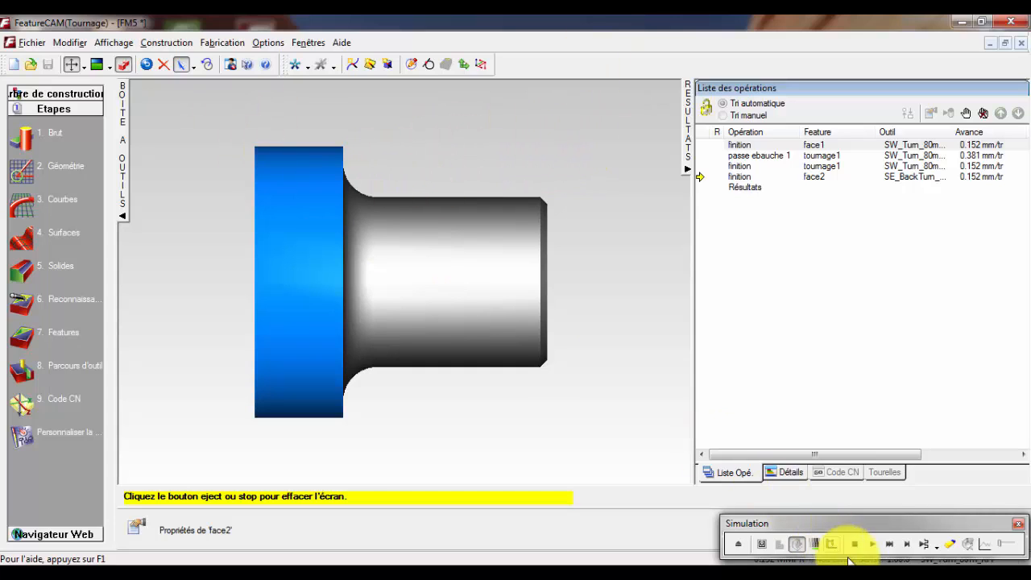
{"action": "left_click", "coordinate": [872, 544]}
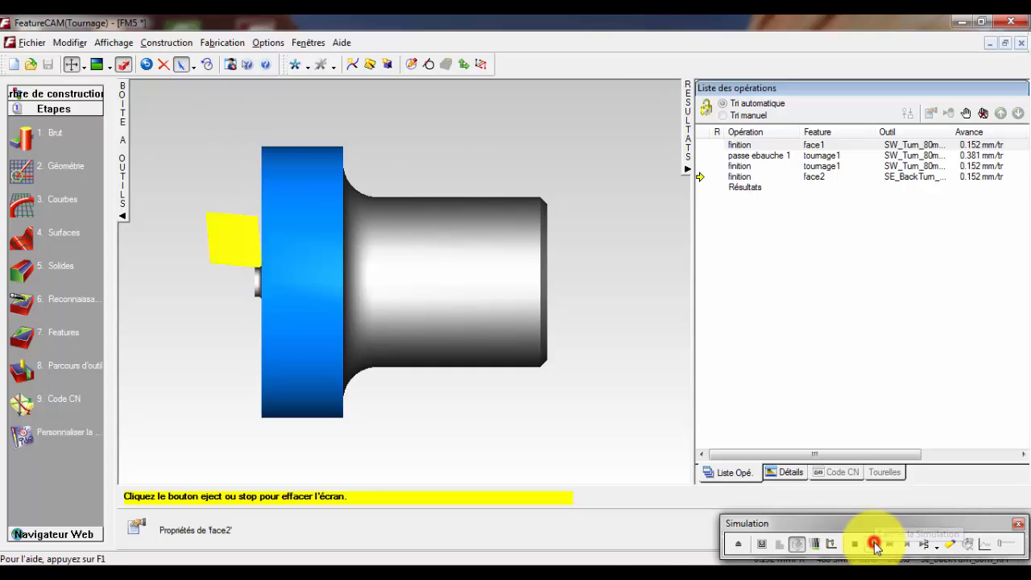